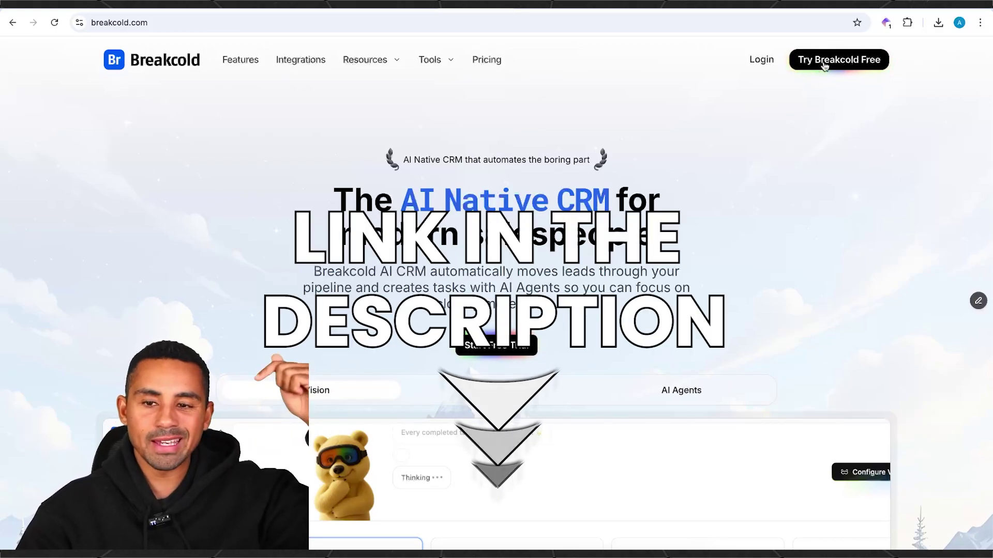
# Sign up for a free Breakcold account with the user's full name and company name Embarque
pyautogui.click(448, 249)
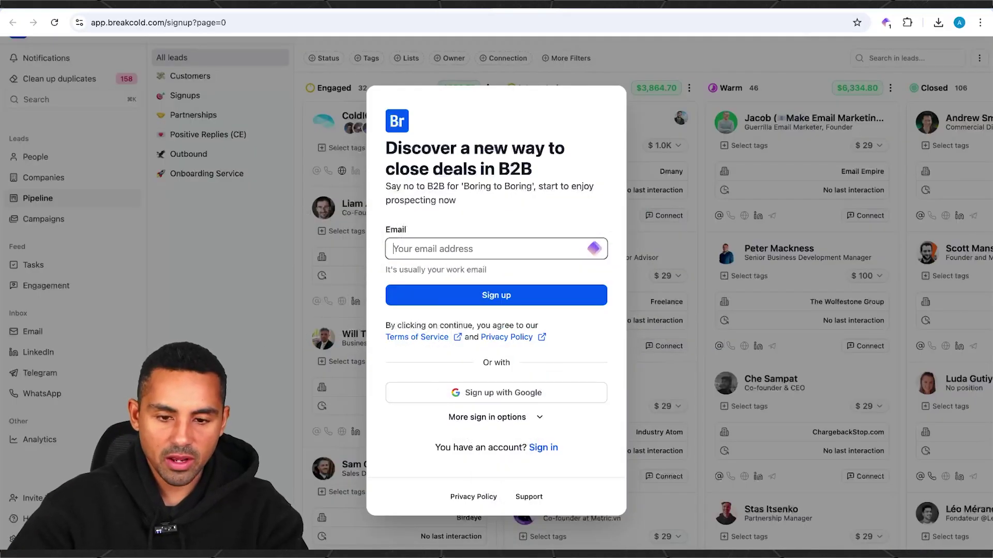
pyautogui.write('bel')
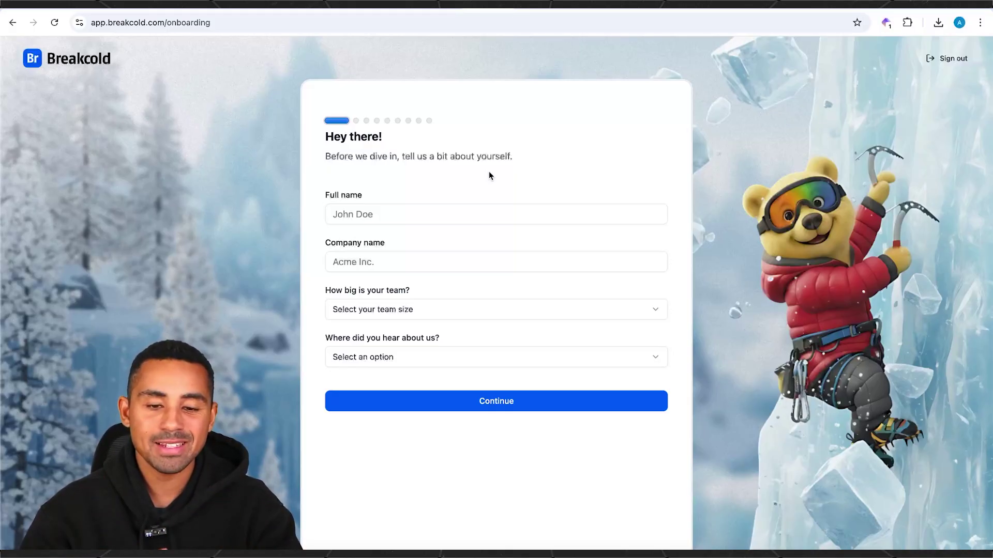
pyautogui.click(448, 214)
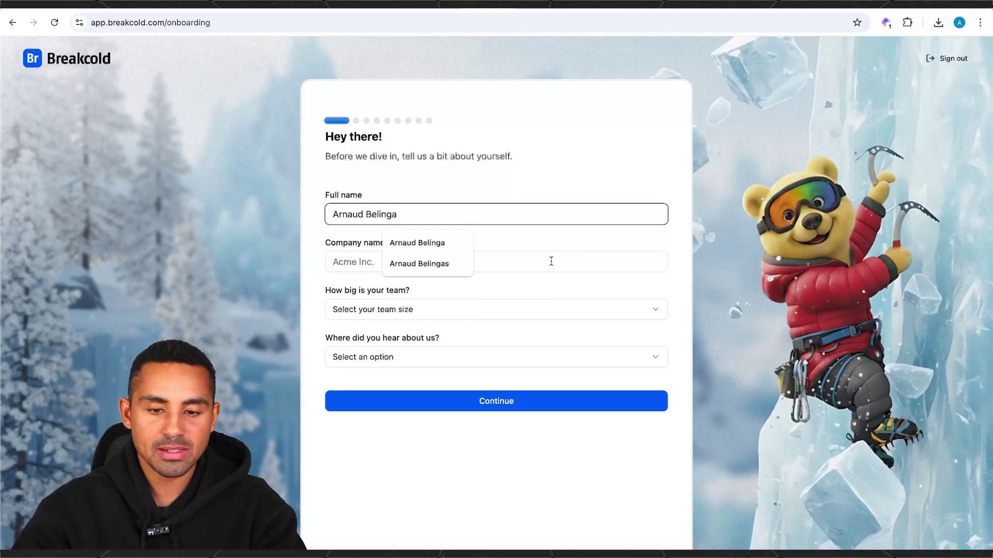
pyautogui.click(551, 261)
pyautogui.write('Elb')
pyautogui.press('BackSpace')
pyautogui.press('BackSpace')
pyautogui.write('mbarque.io/#Pricing')
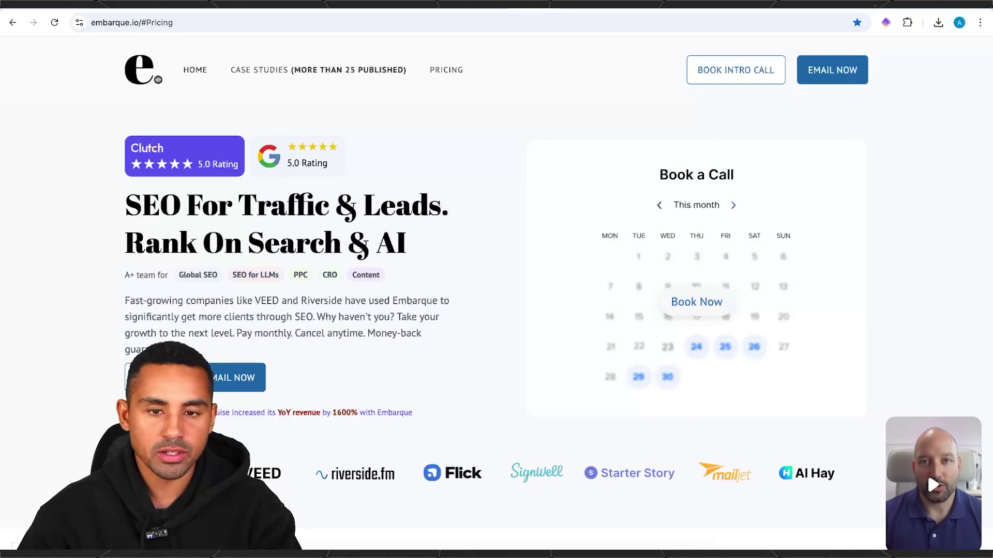
pyautogui.click(489, 8)
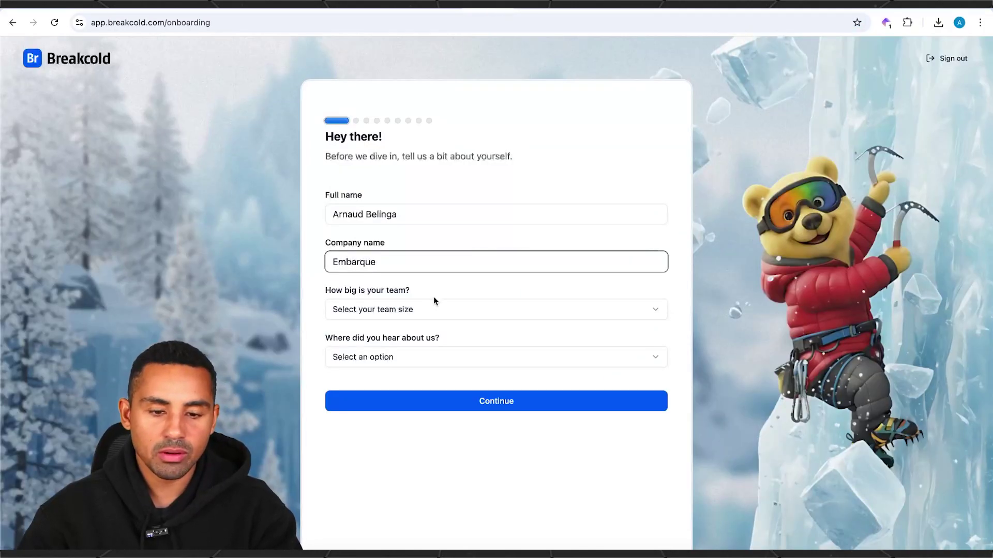
pyautogui.click(428, 310)
pyautogui.click(386, 364)
pyautogui.click(430, 365)
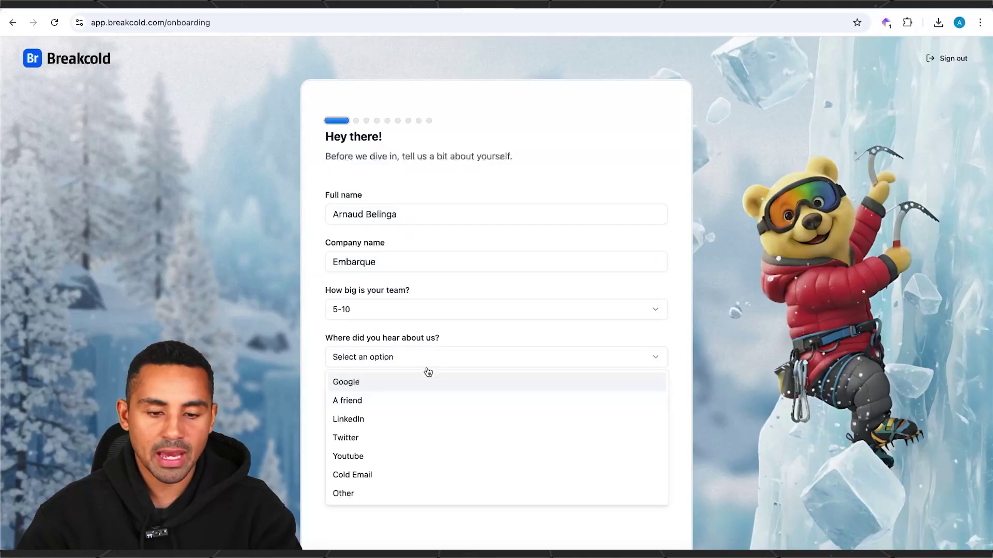
pyautogui.click(363, 460)
pyautogui.click(491, 408)
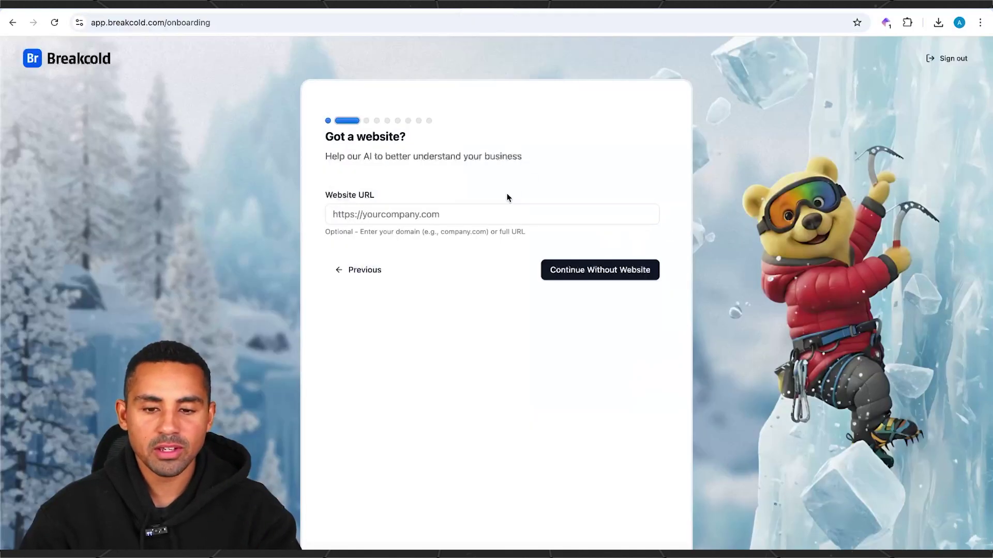
pyautogui.click(492, 208)
pyautogui.write('https://www.embarque.io/')
# Analyse the embarque.io website, then record spoken descriptions of the business and the sales process
pyautogui.click(636, 168)
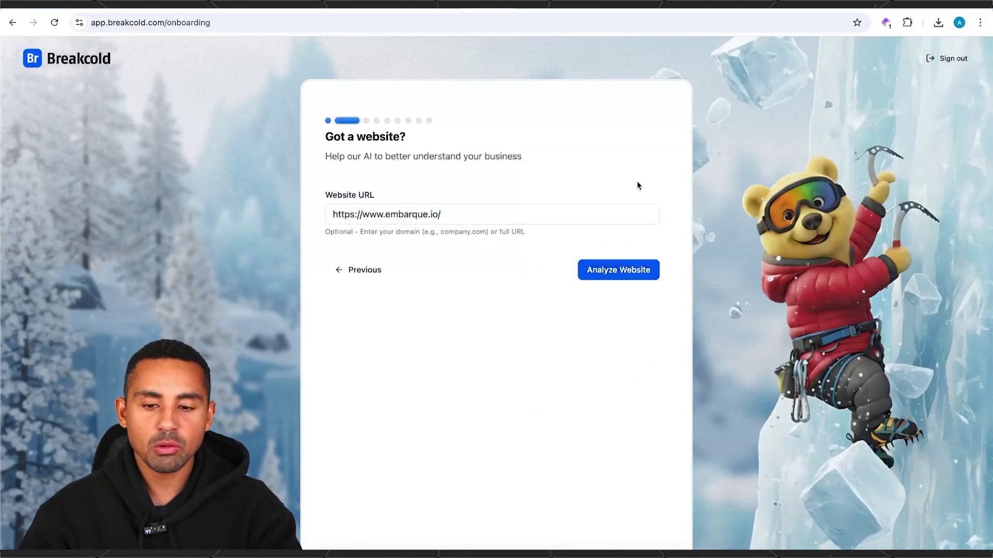
pyautogui.click(639, 274)
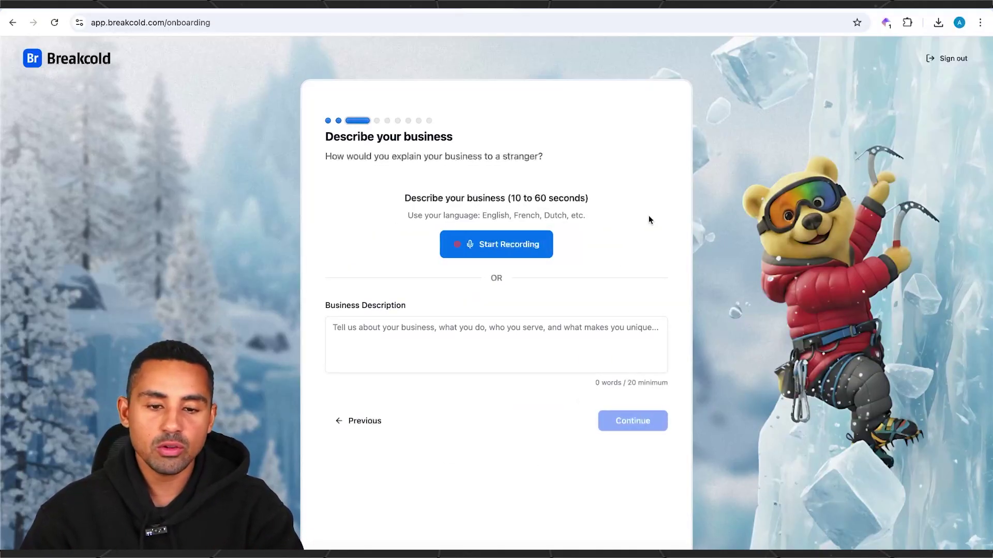
pyautogui.click(523, 247)
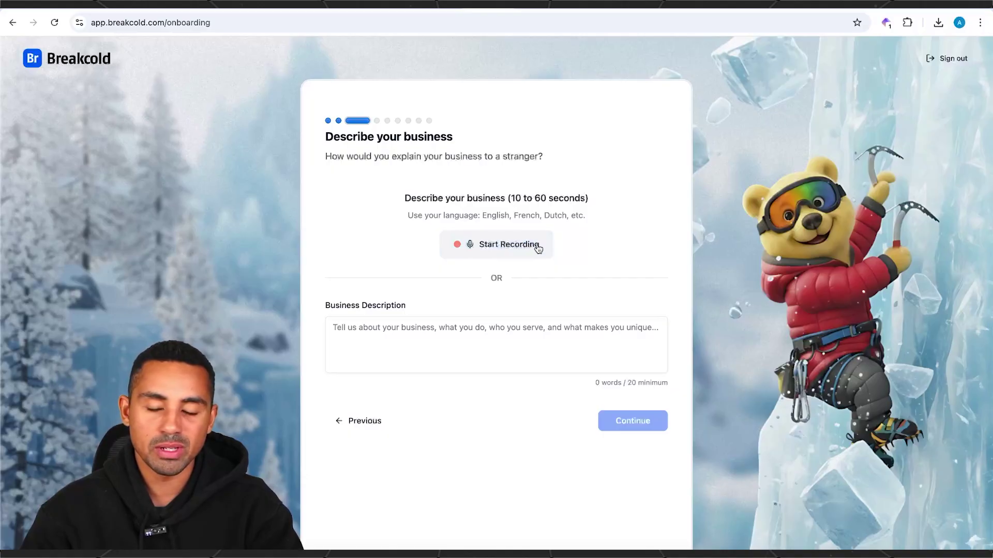
pyautogui.click(537, 247)
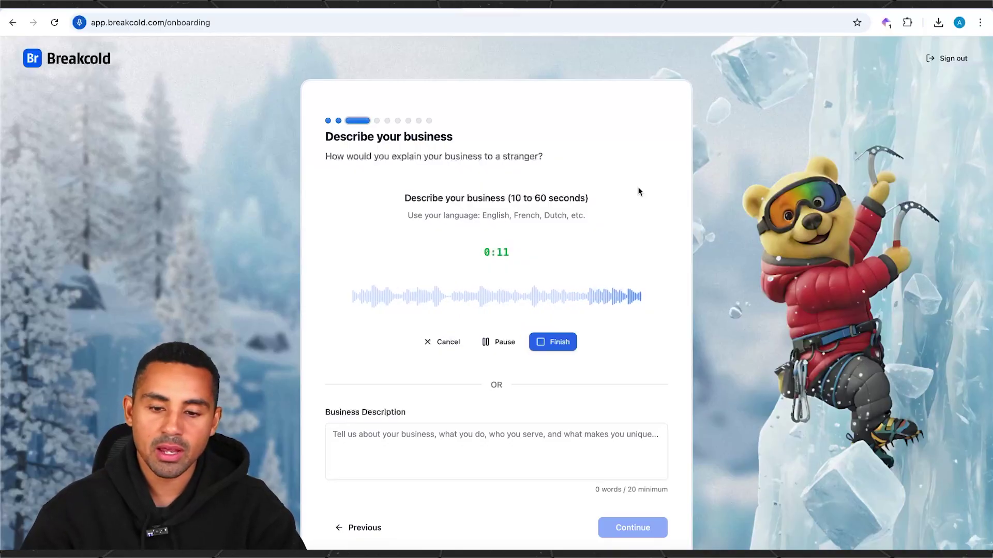
pyautogui.click(568, 346)
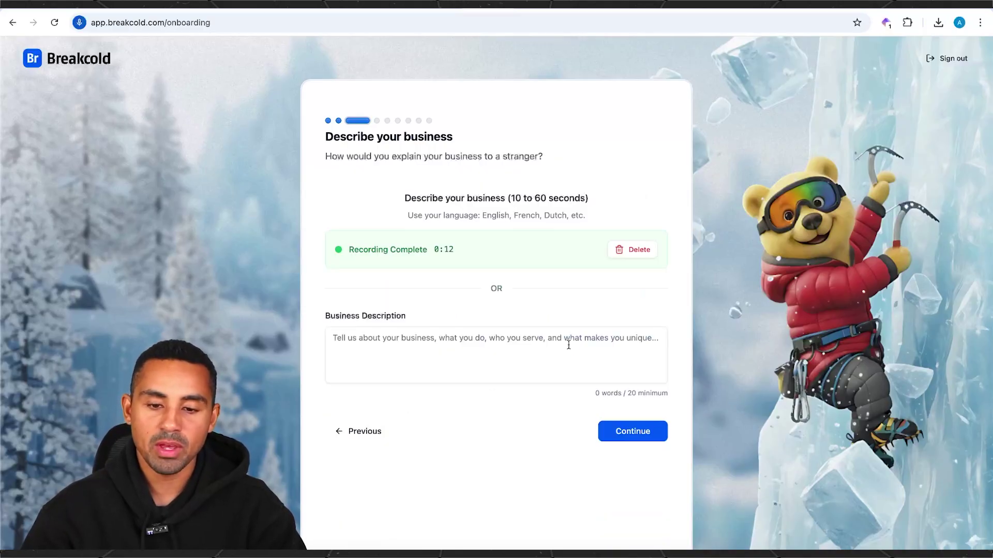
pyautogui.click(652, 428)
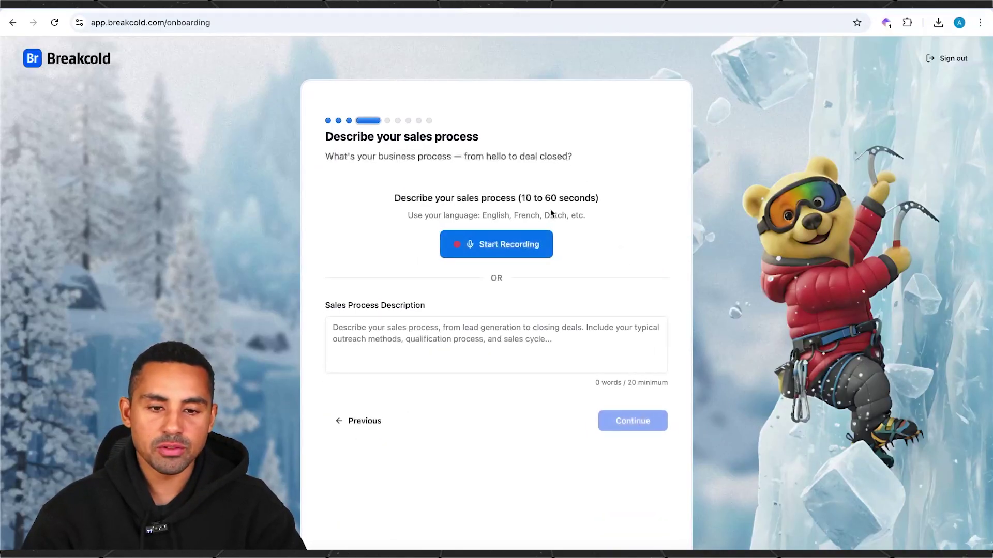
pyautogui.click(521, 247)
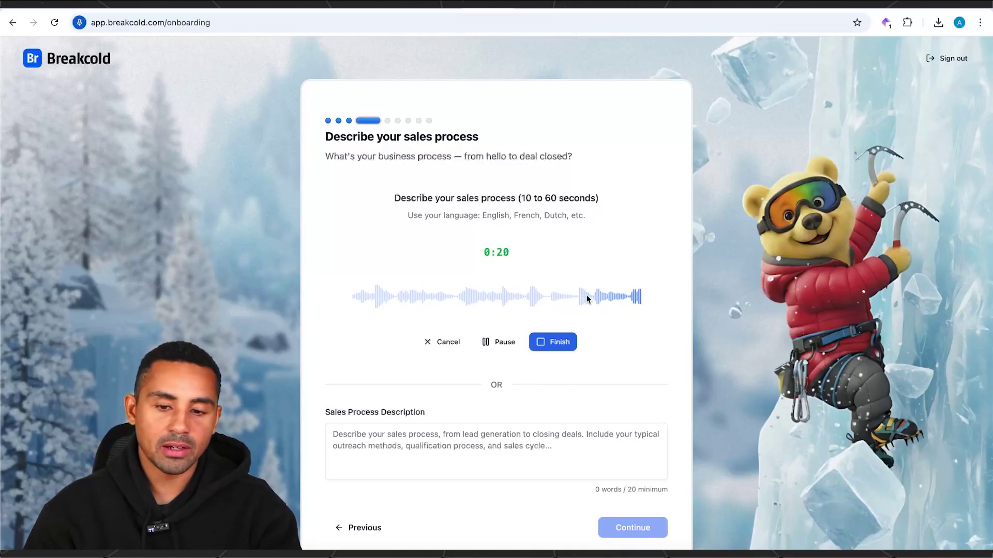
pyautogui.click(562, 342)
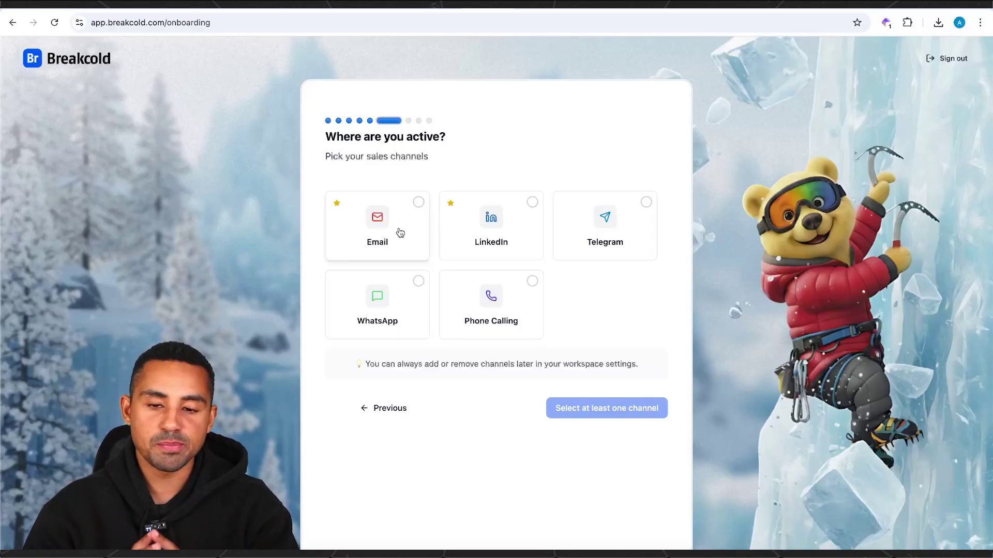
# Keep Email and LinkedIn as sales channels, dropping Phone Calling, and skip inviting teammates
pyautogui.click(510, 305)
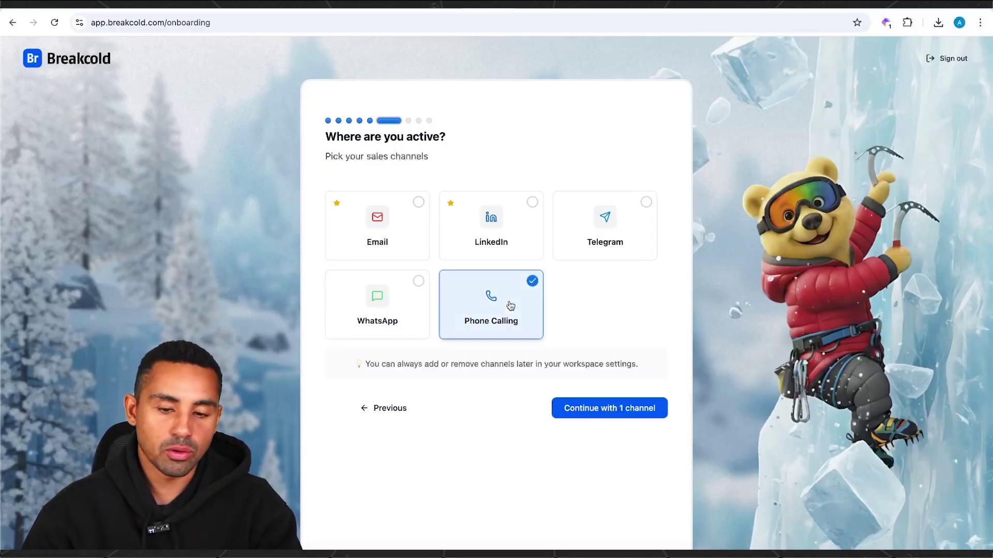
pyautogui.click(410, 219)
pyautogui.click(495, 216)
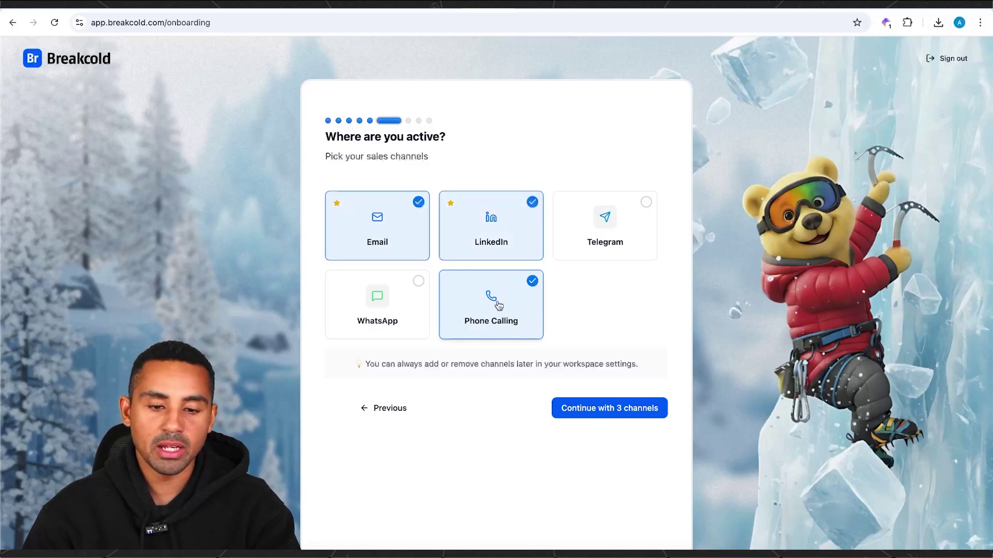
pyautogui.click(492, 304)
pyautogui.click(610, 413)
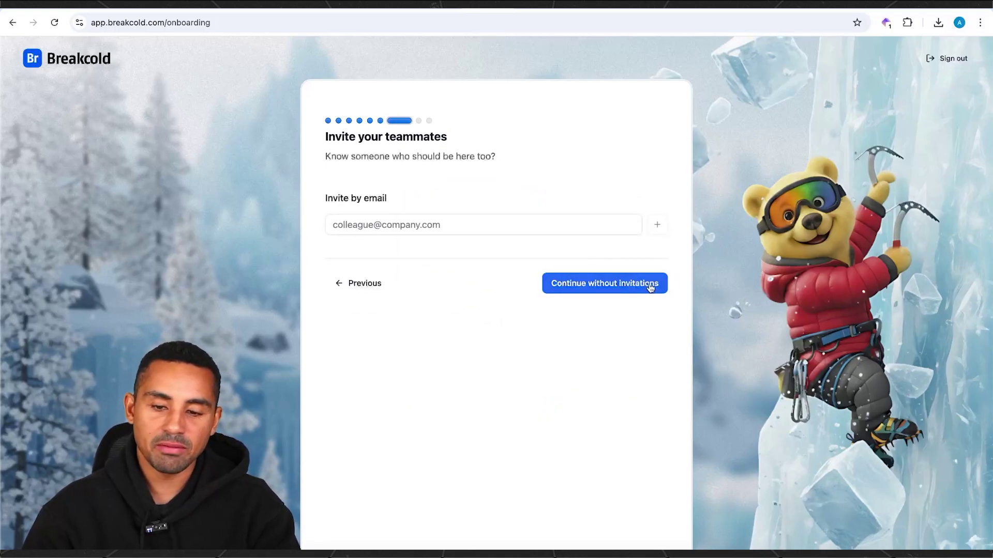
pyautogui.click(651, 284)
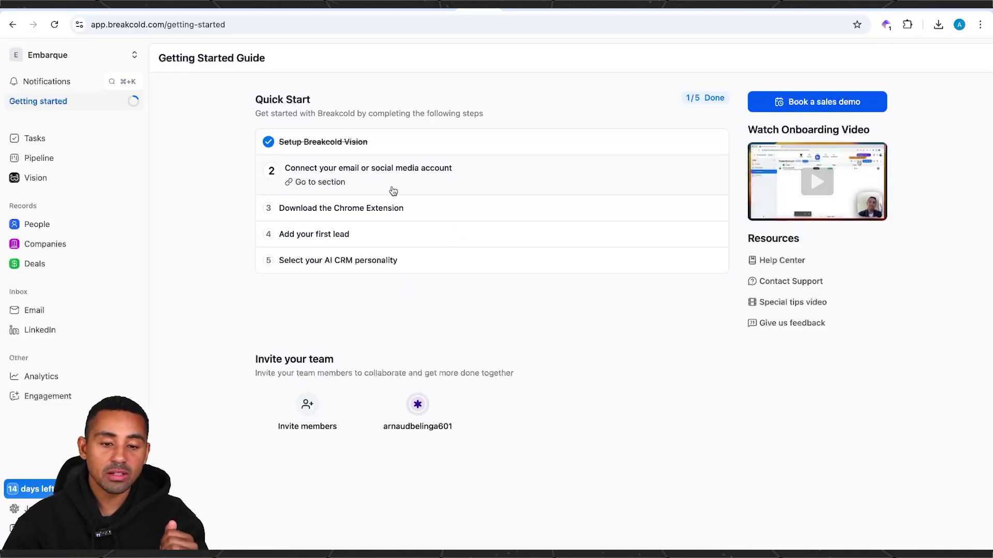
# Open the Getting Started account-connection step, then go to the Vision task overview
pyautogui.click(361, 177)
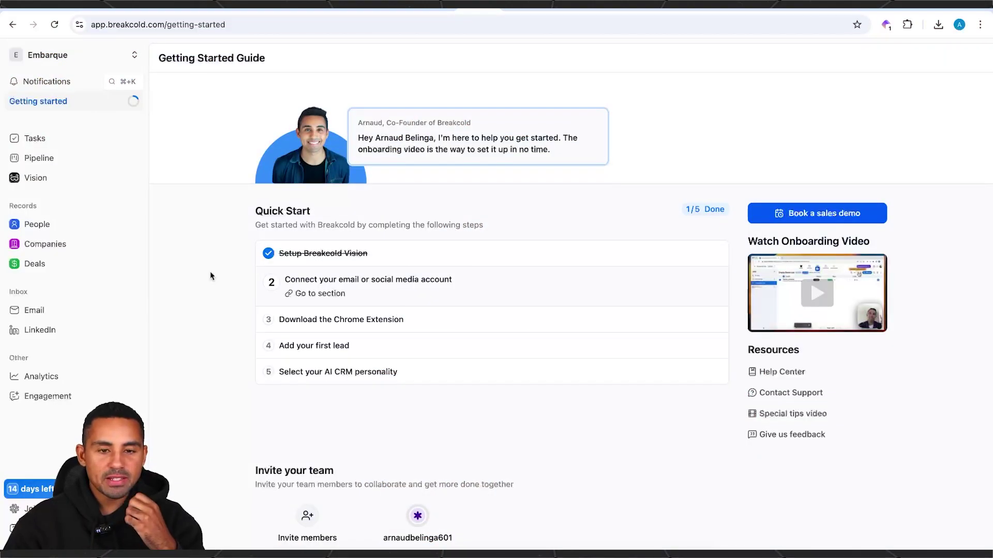
pyautogui.click(49, 182)
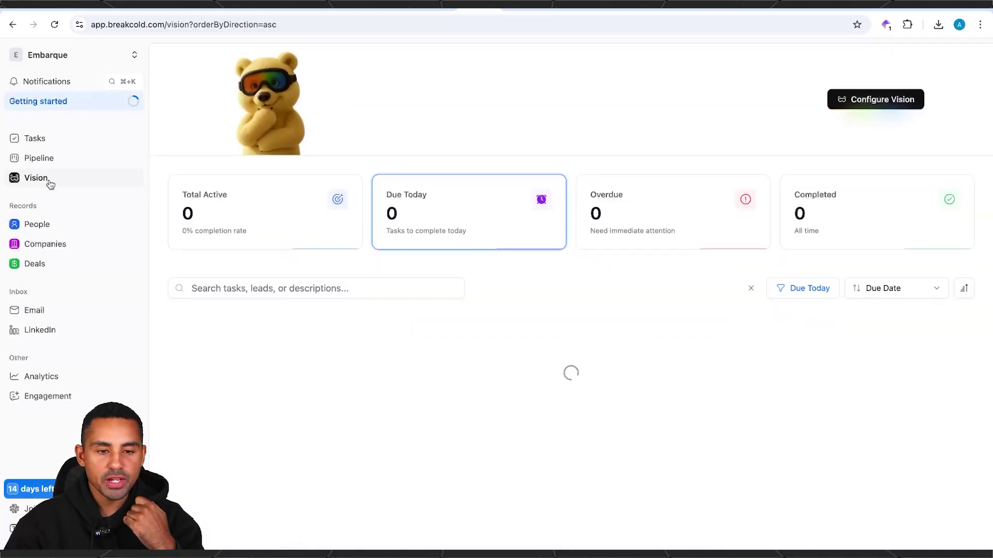
# Open the Vision configuration and bring up the personality choices
pyautogui.click(875, 100)
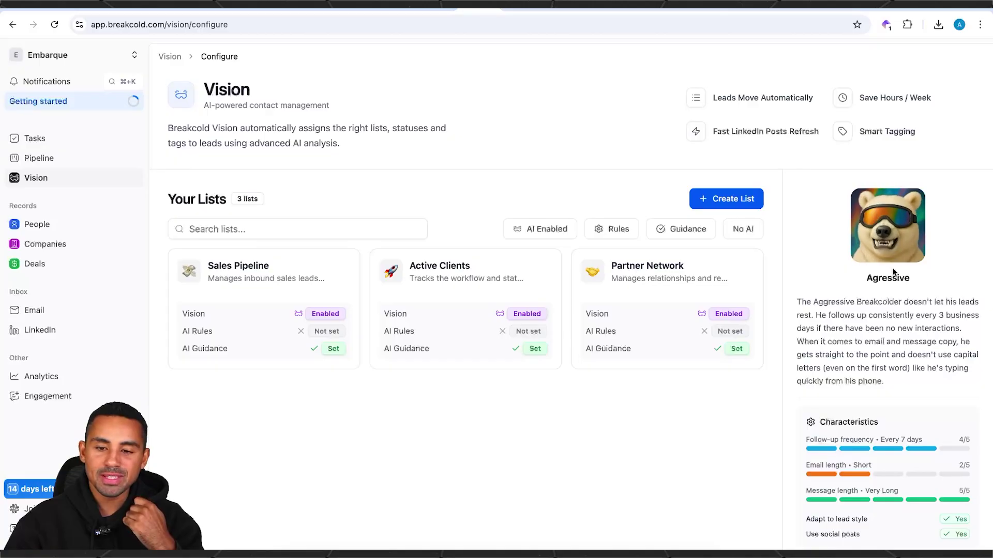
pyautogui.scroll(-1, 897, 300)
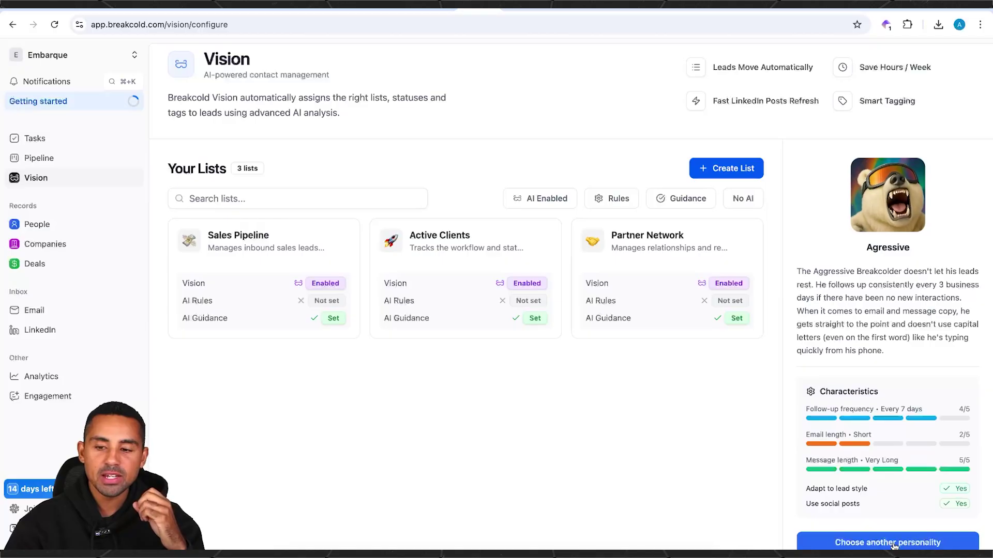
pyautogui.click(894, 544)
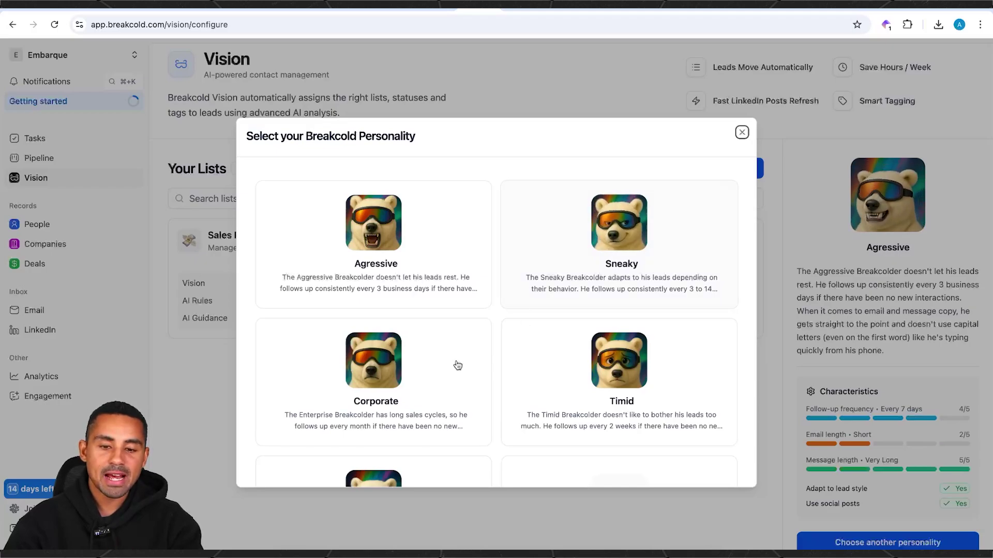
# Review the Agressive and Corporate personality details, then scroll to Create New Personality
pyautogui.scroll(-1, 487, 343)
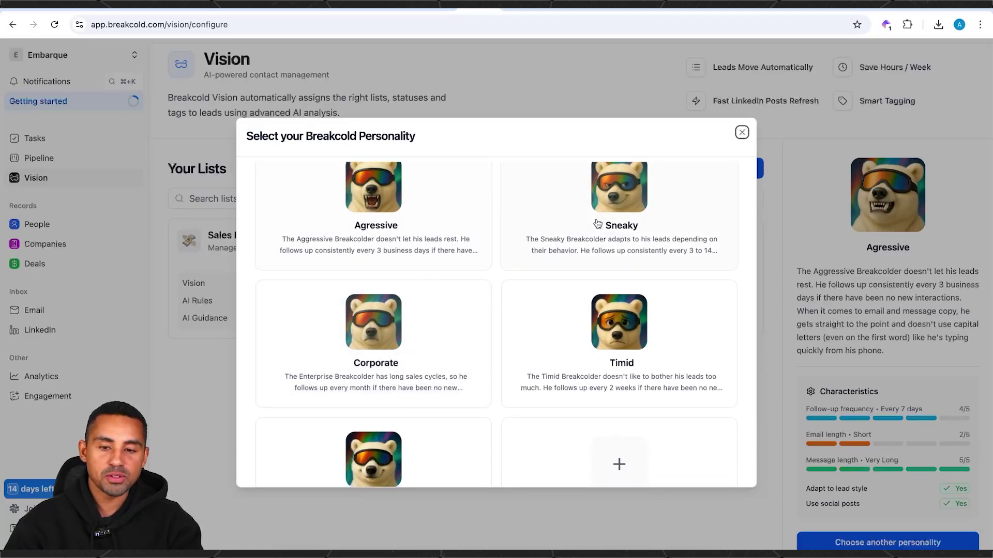
pyautogui.scroll(1, 398, 282)
pyautogui.click(399, 279)
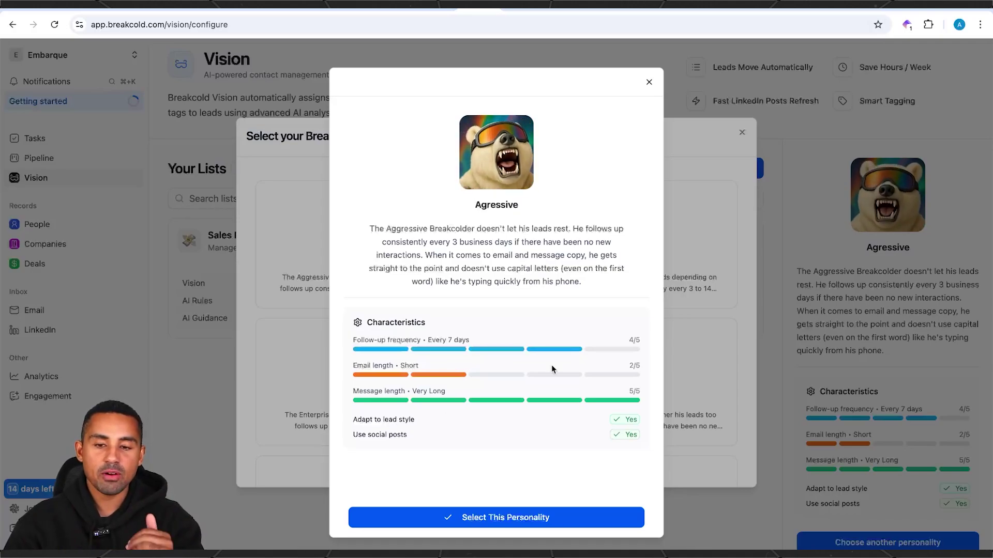
pyautogui.click(648, 82)
pyautogui.scroll(-2, 604, 266)
pyautogui.scroll(2, 605, 269)
pyautogui.click(407, 386)
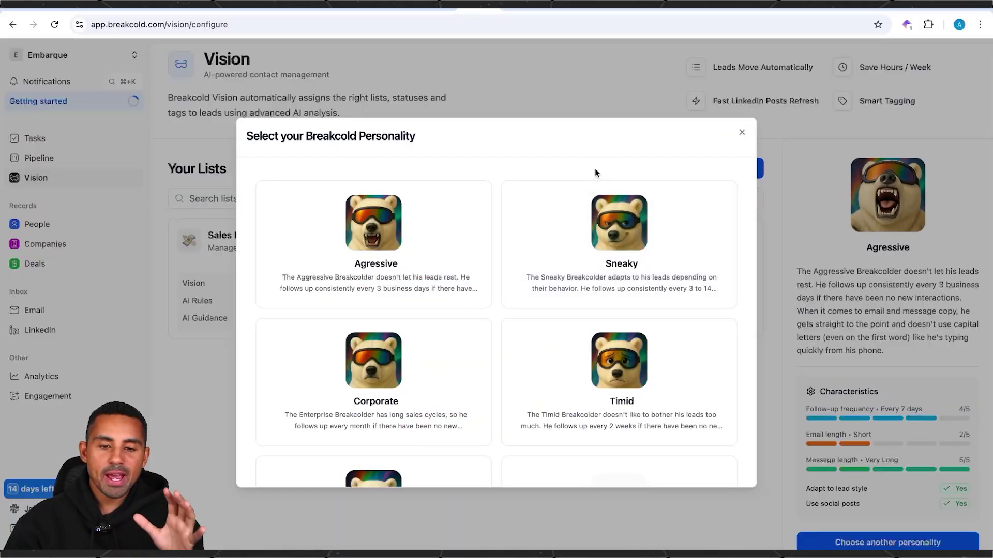
pyautogui.scroll(-3, 594, 232)
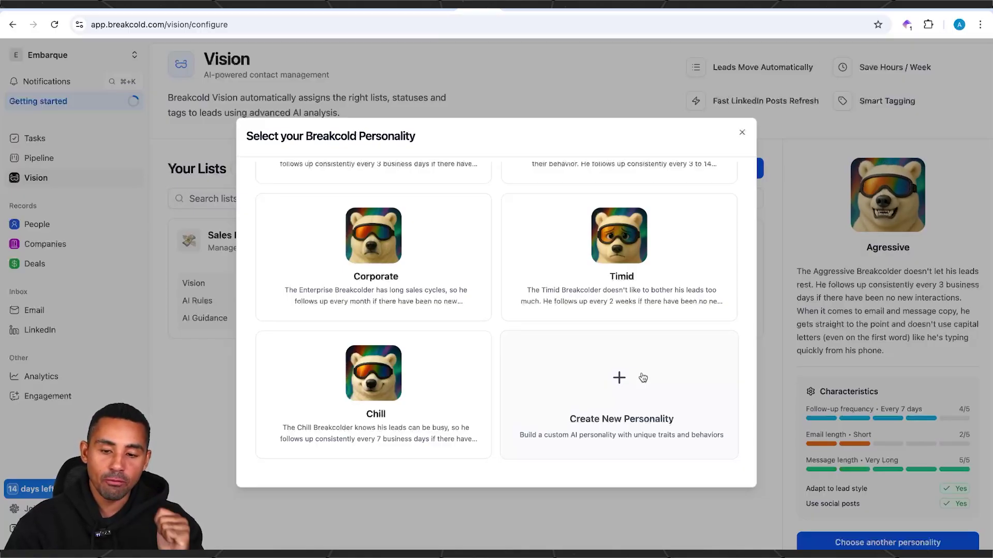
# Create a personality named 'Agressive Psycho' described as following up every 2 days on ongoing conversations
pyautogui.click(623, 374)
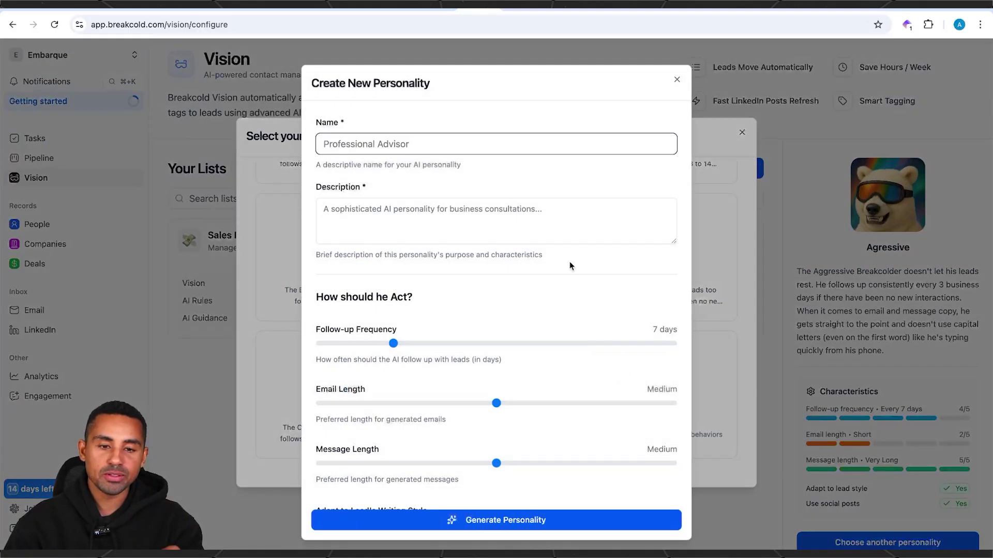
pyautogui.click(401, 143)
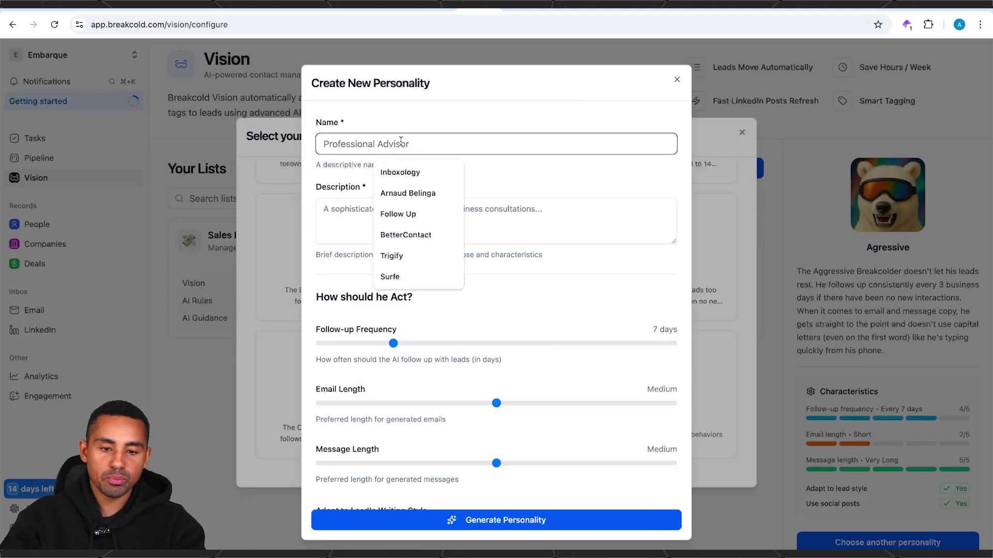
pyautogui.write('Agressive Psycho')
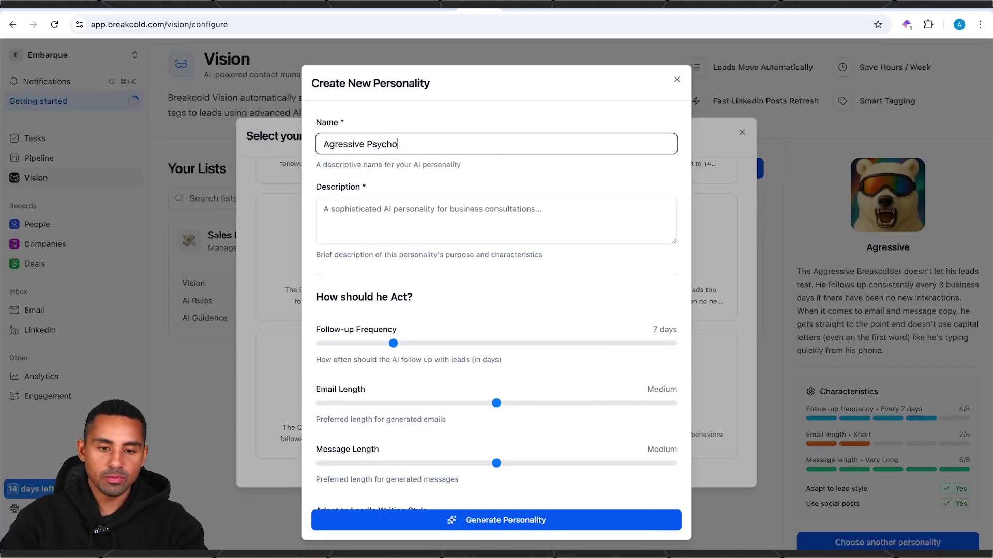
pyautogui.click(413, 220)
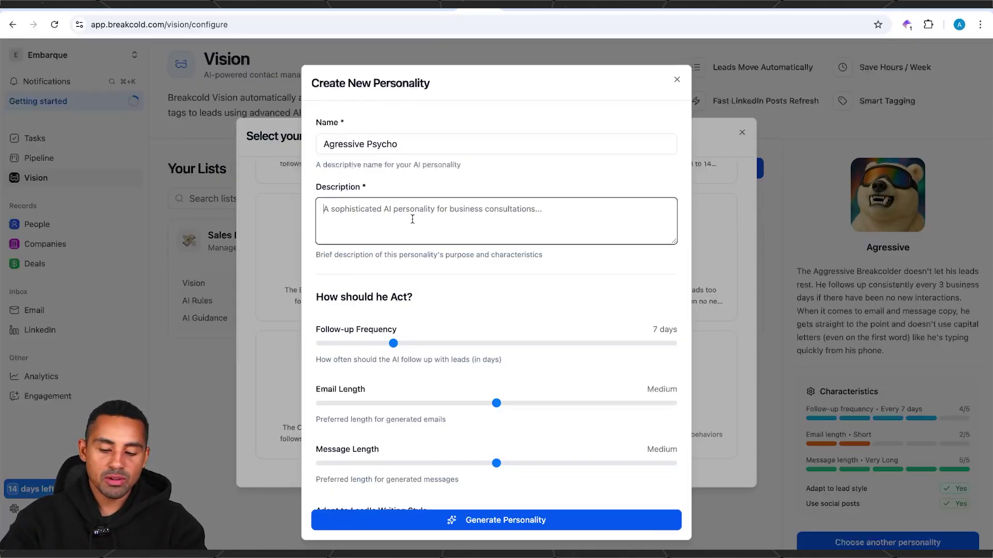
pyautogui.write('The aggressive ')
pyautogui.write('pshyco ')
pyautogui.write('create follow up tasks every 2 days so that I never miss a follow up')
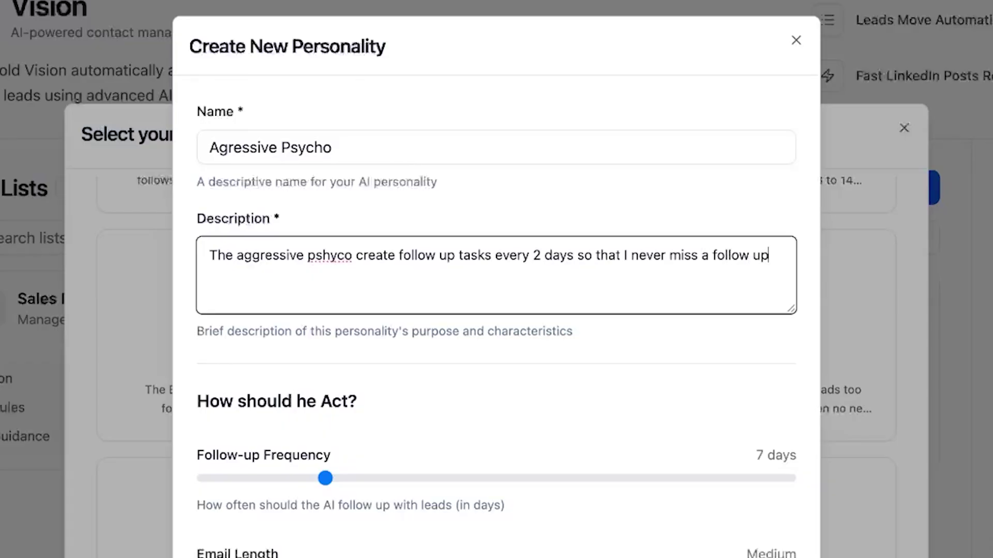
pyautogui.write('. However, ')
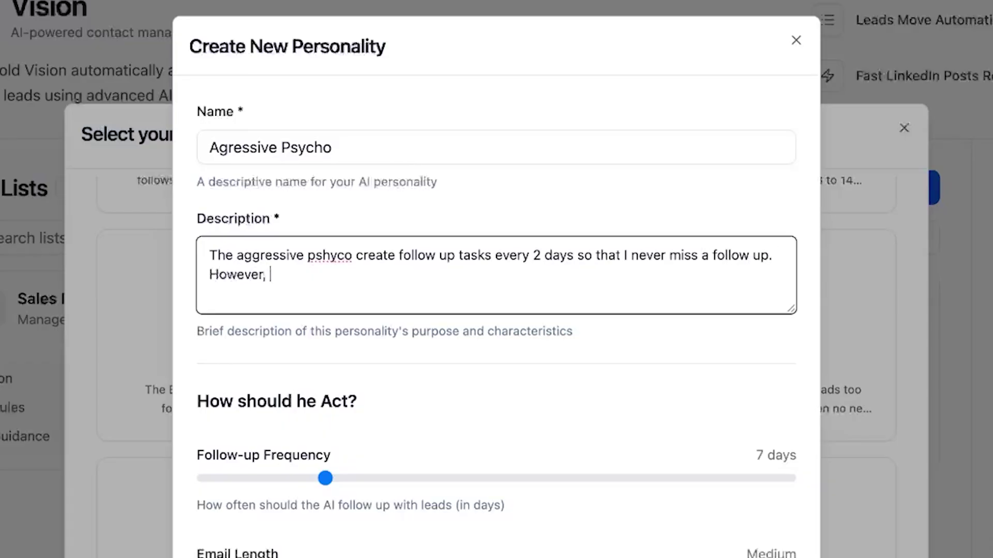
pyautogui.write("it doesn't create tasks")
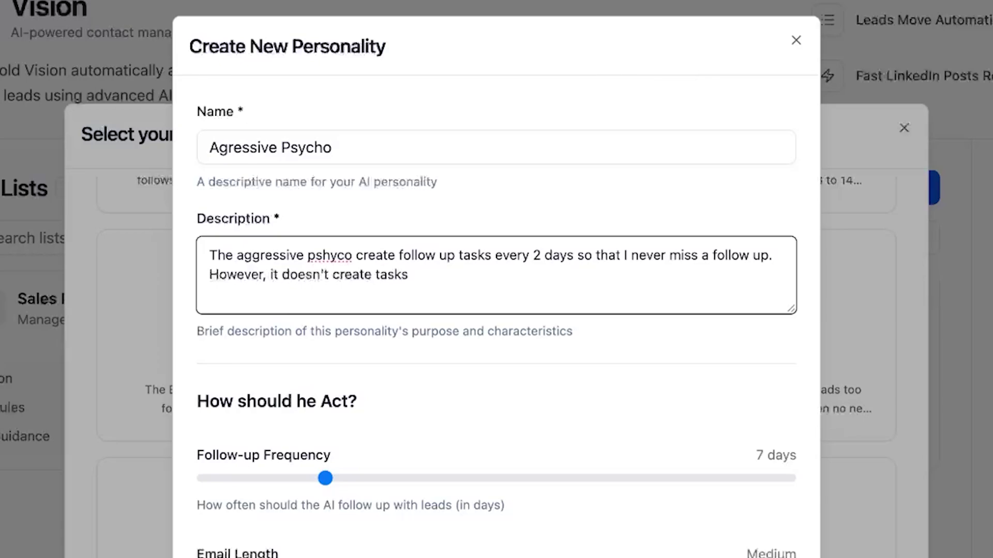
pyautogui.write(" if I don't have any")
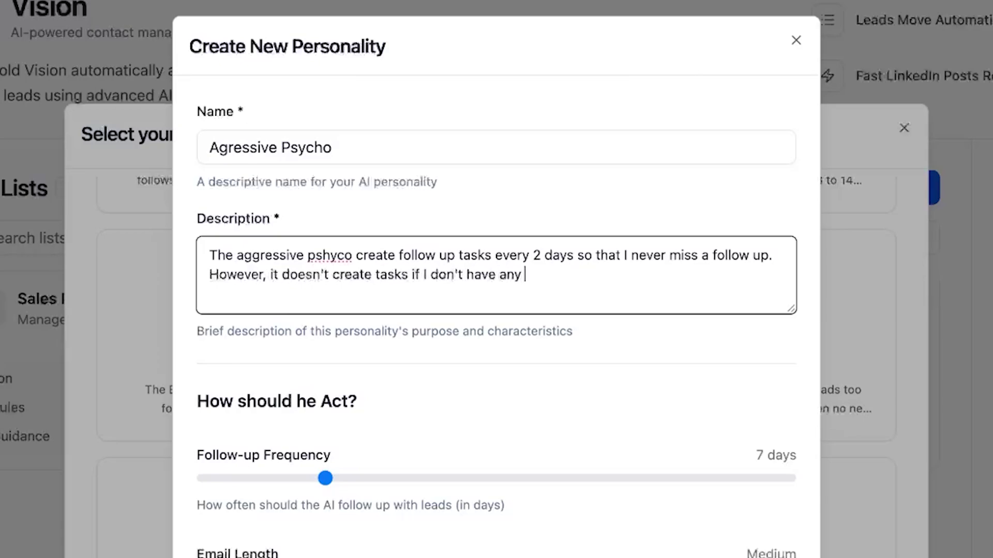
pyautogui.write(' ongoing co')
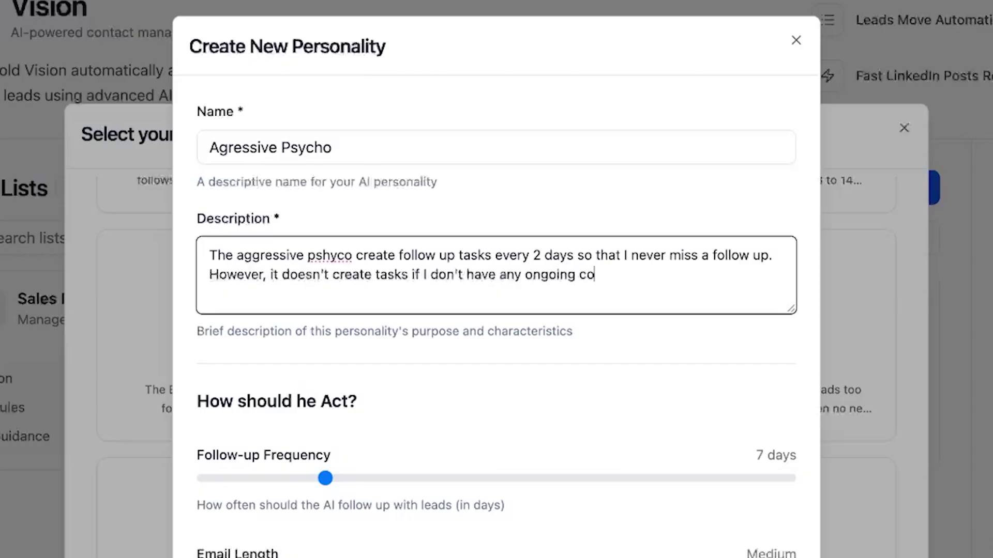
pyautogui.write('nversations with my leads.')
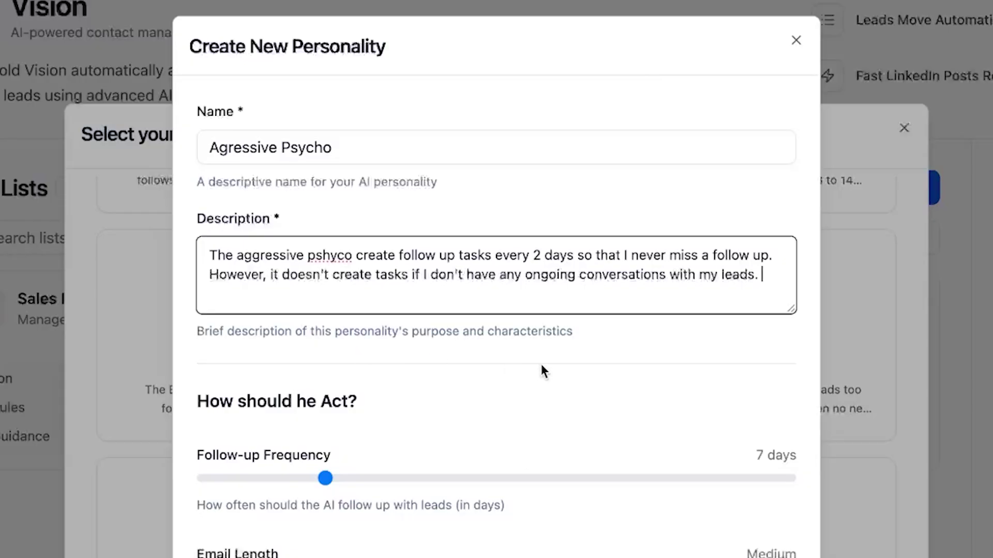
# Select and finish editing the personality's description text
pyautogui.moveTo(227, 274); pyautogui.dragTo(342, 276)
pyautogui.click(753, 274)
pyautogui.click(604, 369)
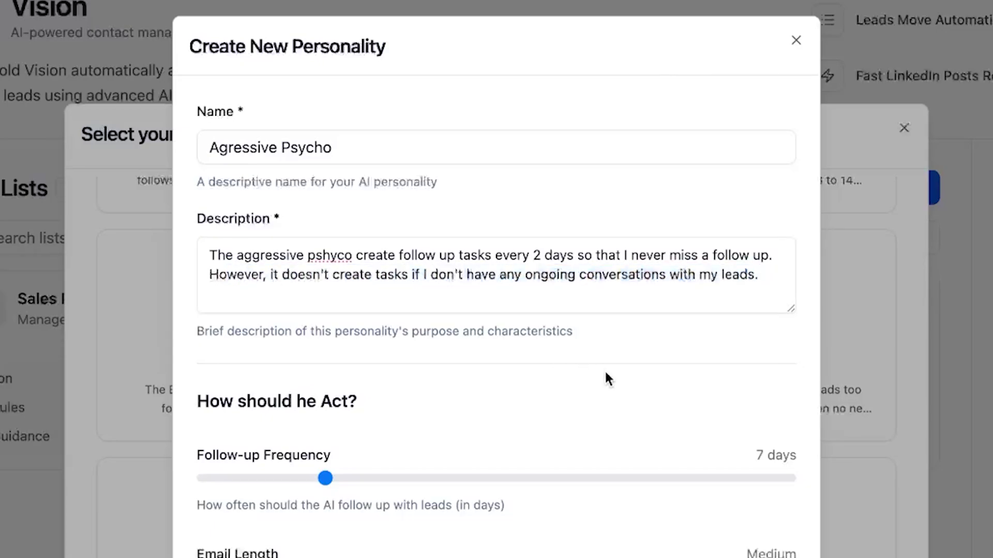
# Set follow-up frequency to 2 days, keep email length Medium, and message length Very Short
pyautogui.scroll(-4, 606, 380)
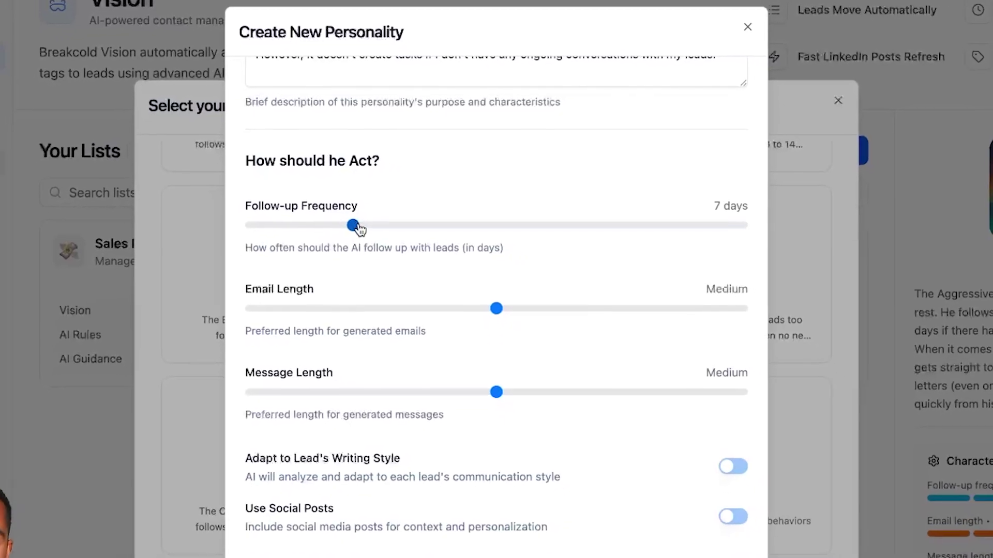
pyautogui.moveTo(355, 226); pyautogui.dragTo(271, 234)
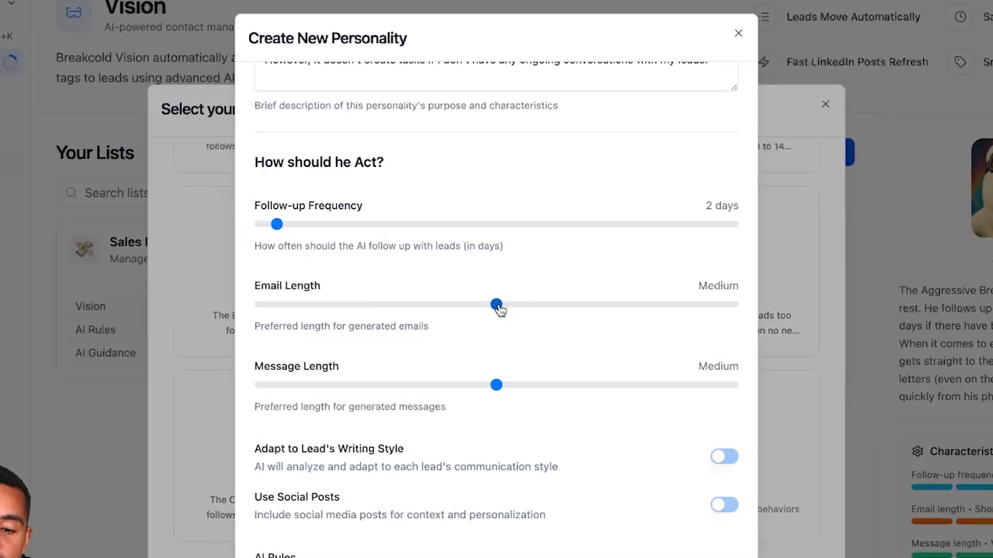
pyautogui.moveTo(498, 309); pyautogui.dragTo(477, 315)
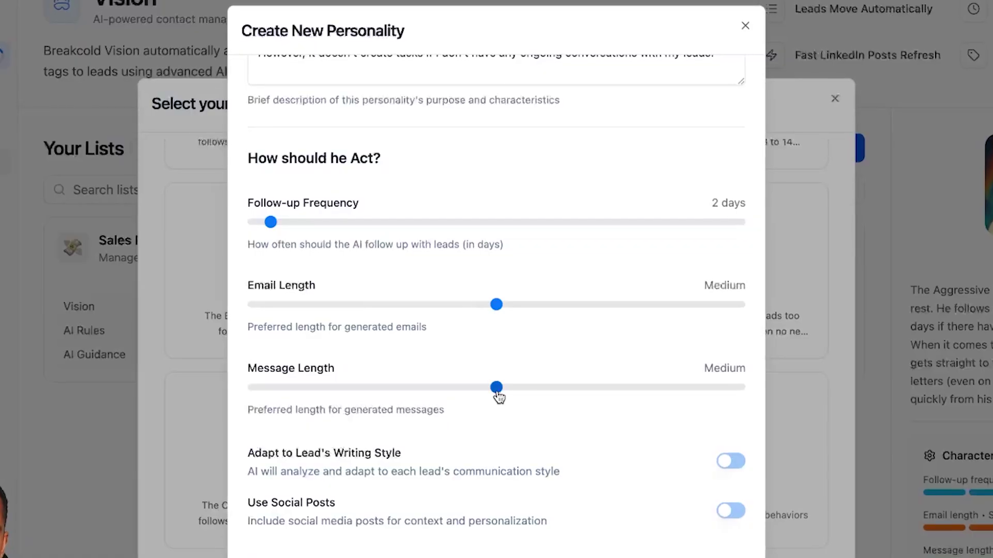
pyautogui.moveTo(498, 389); pyautogui.dragTo(308, 399)
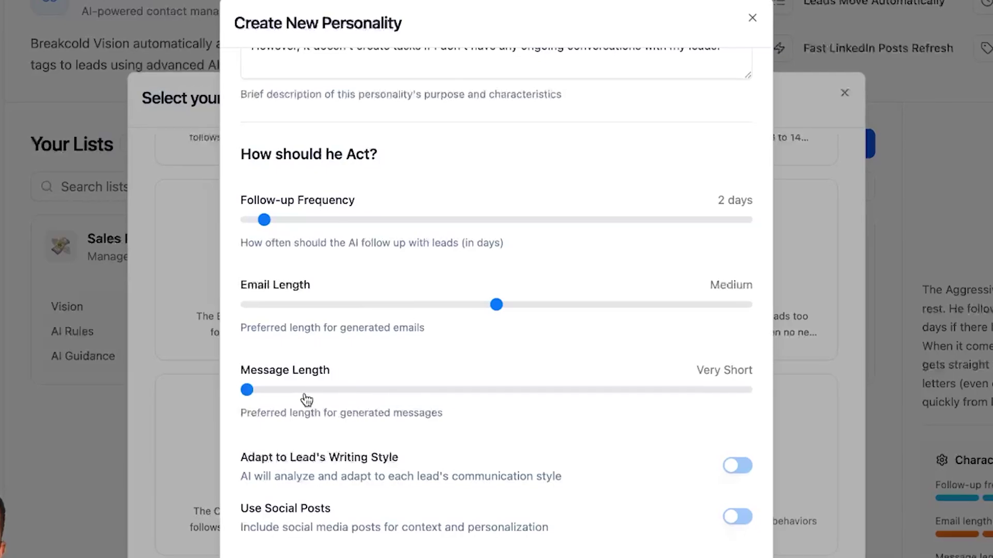
# Enable Adapt to Lead's Writing Style and Use Social Posts, and begin an AI rule on non-replying leads
pyautogui.scroll(-3, 511, 353)
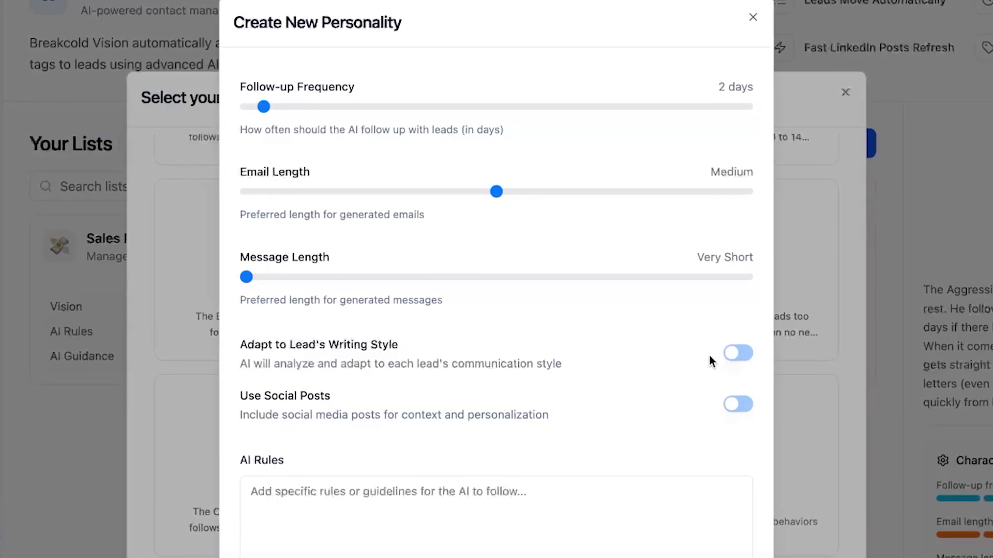
pyautogui.click(737, 353)
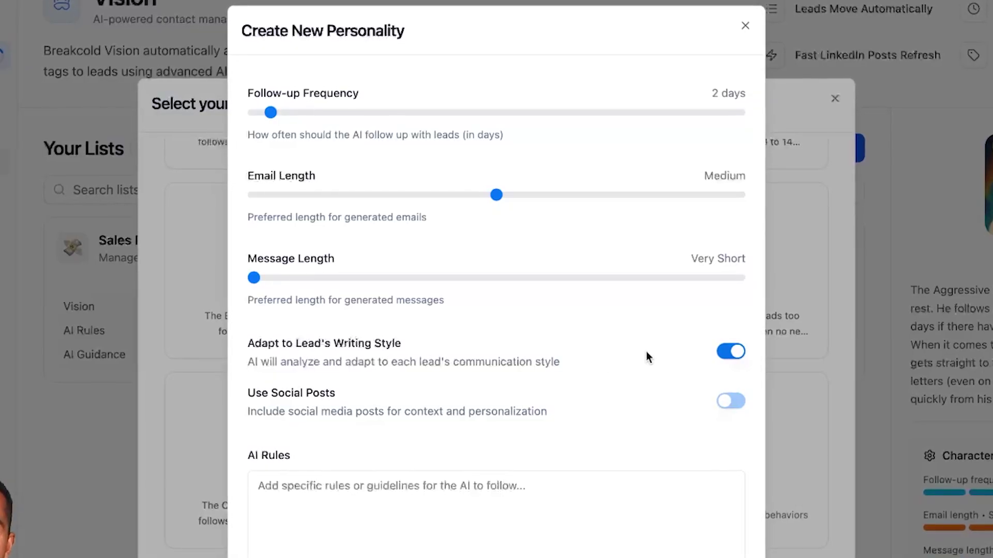
pyautogui.scroll(-1, 646, 352)
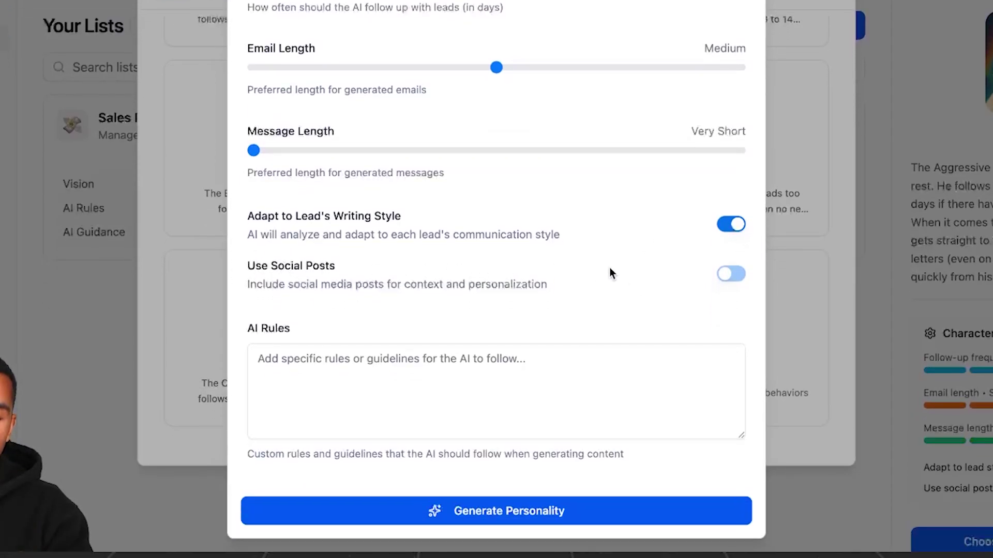
pyautogui.click(731, 276)
pyautogui.click(420, 394)
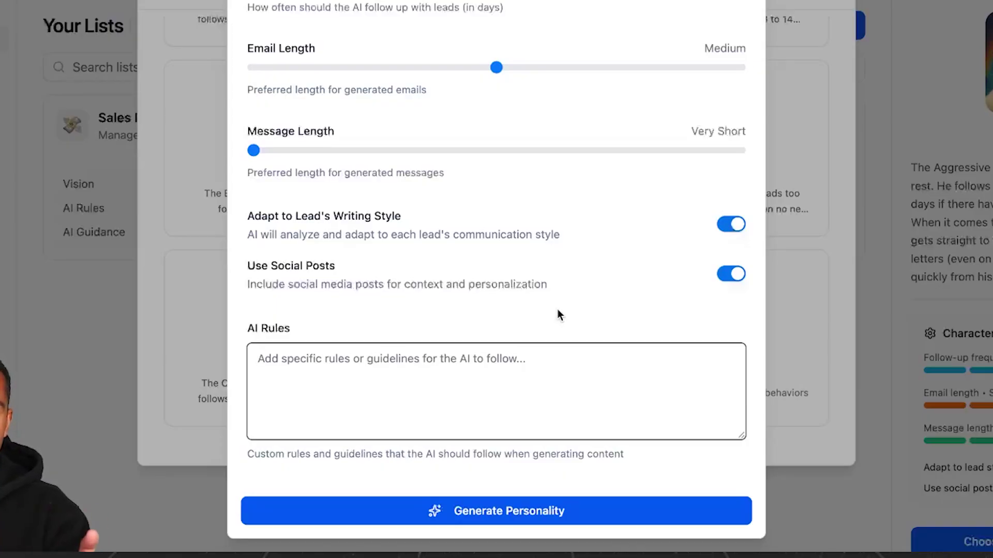
pyautogui.write("Don't create co")
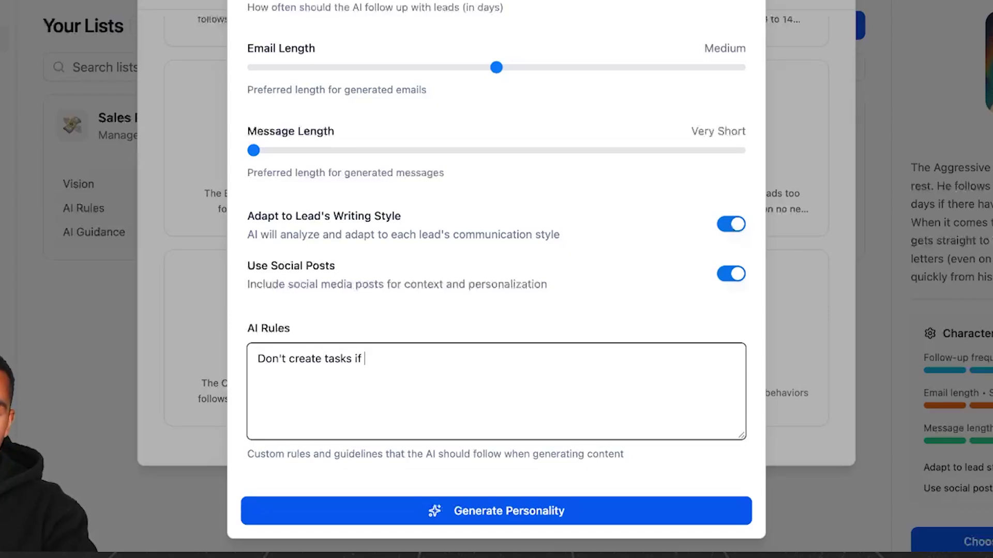
pyautogui.write('NEVER replied to ')
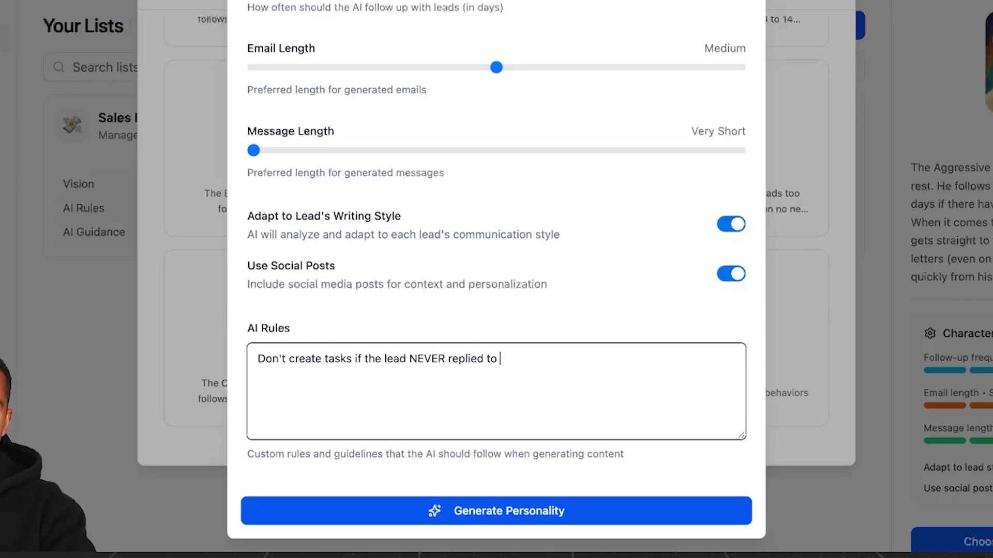
pyautogui.write('me at some point.')
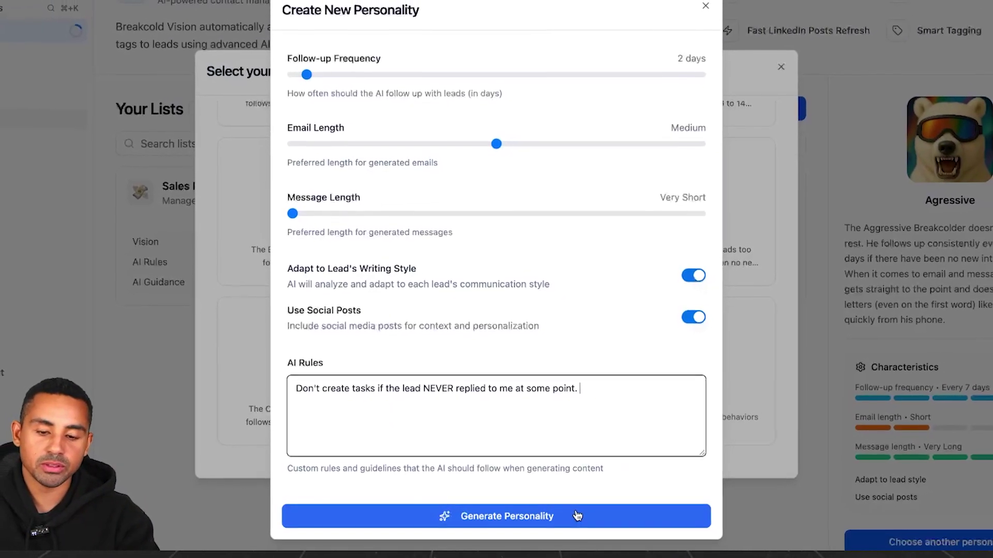
# Generate the Agressive Psycho personality with its AI rule in place
pyautogui.click(575, 516)
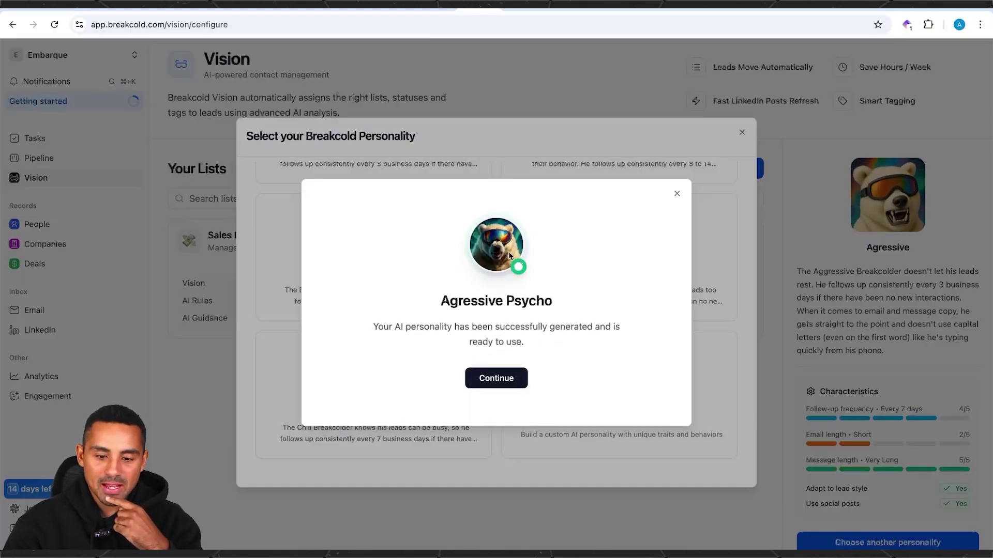
# Dismiss the success dialog and select MRR Addict as Vision's active personality
pyautogui.click(496, 378)
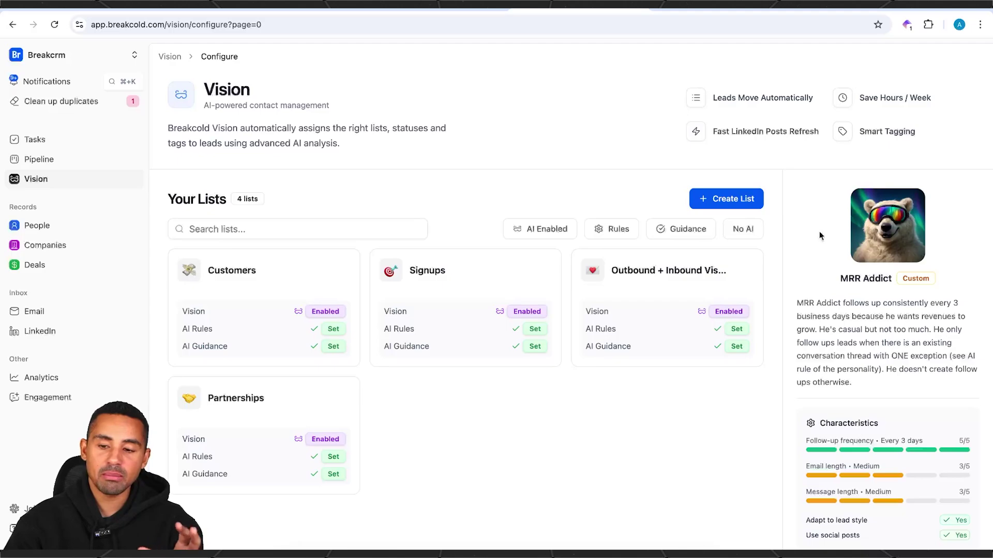
pyautogui.scroll(-1, 819, 231)
pyautogui.click(894, 542)
pyautogui.scroll(-3, 662, 295)
pyautogui.click(638, 391)
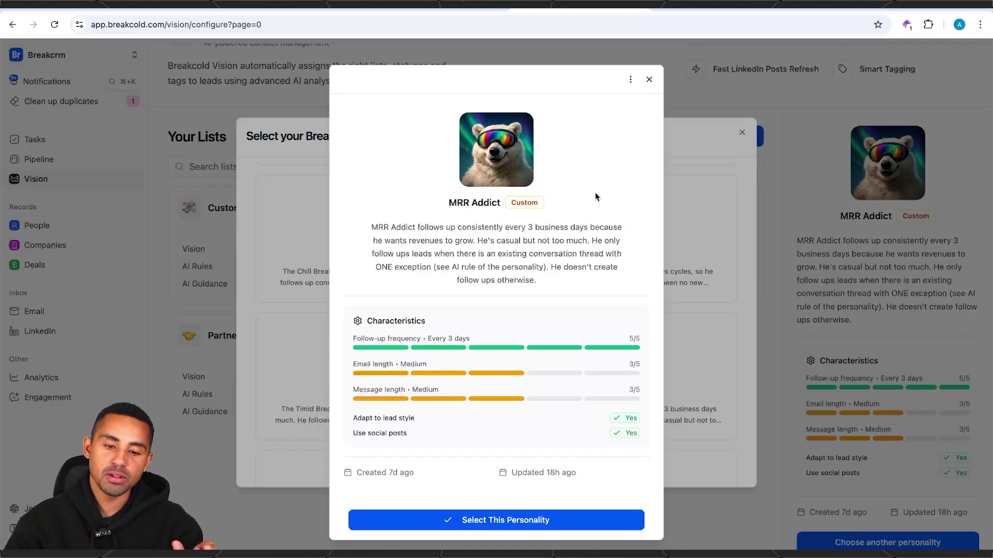
pyautogui.click(860, 267)
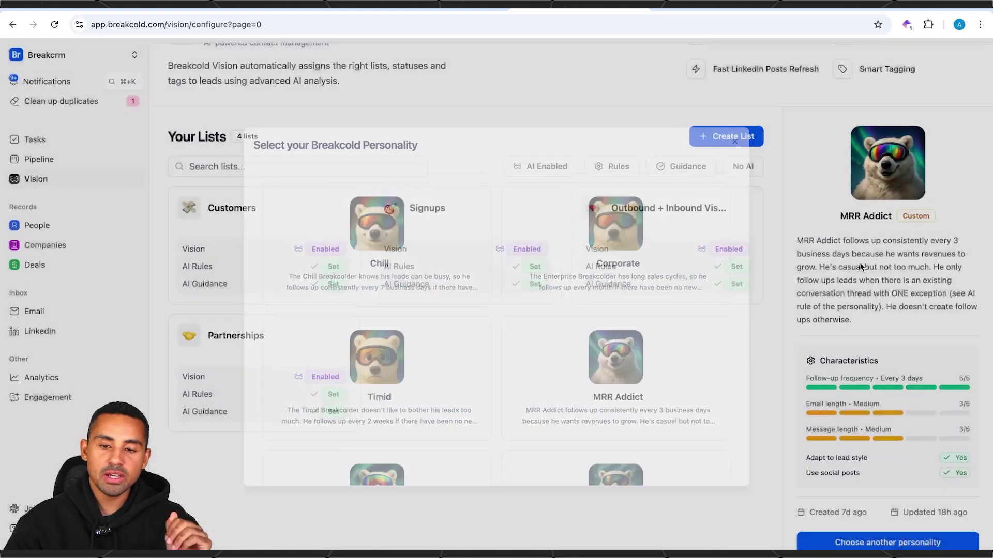
pyautogui.scroll(2, 476, 297)
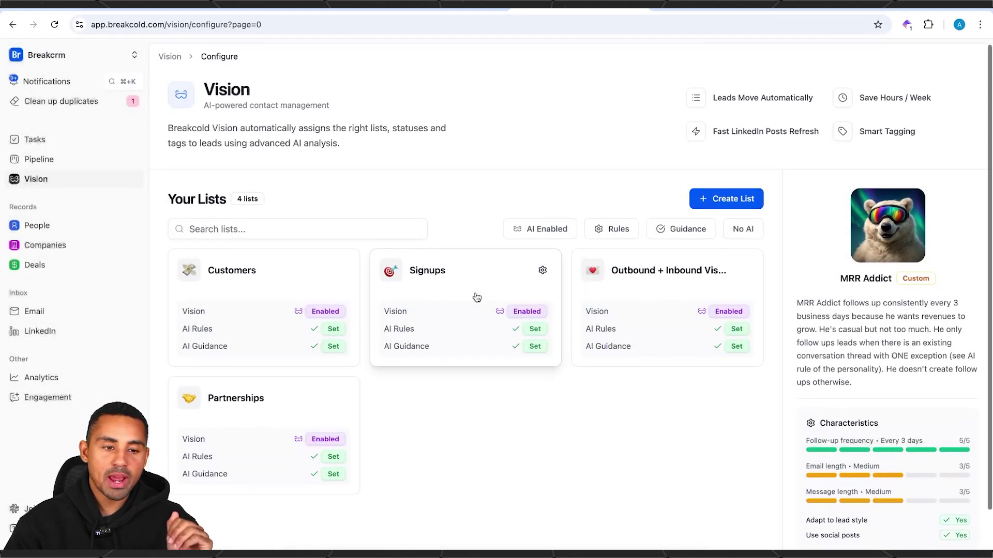
# Open the Vision task dashboard and scan the list of follow-up tasks
pyautogui.click(40, 181)
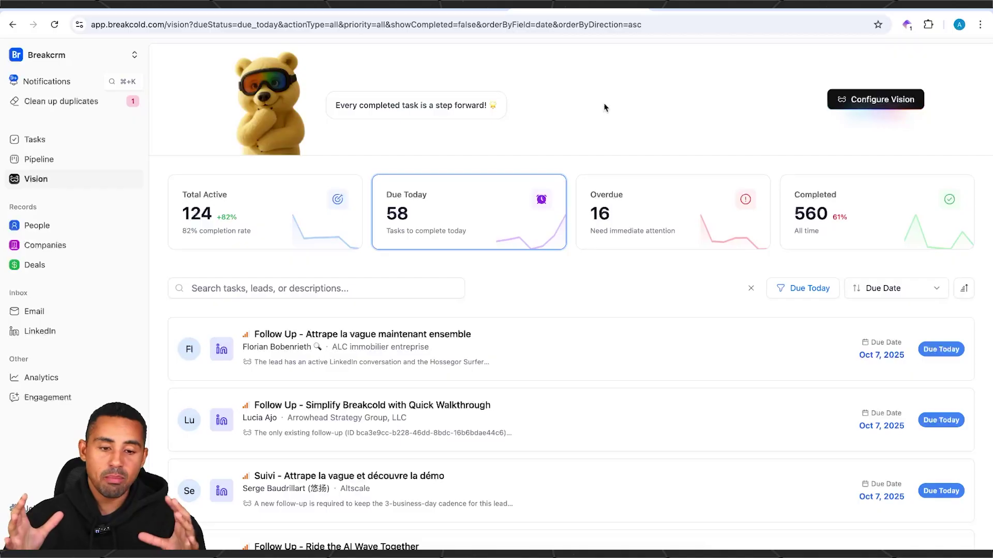
pyautogui.scroll(-2, 521, 383)
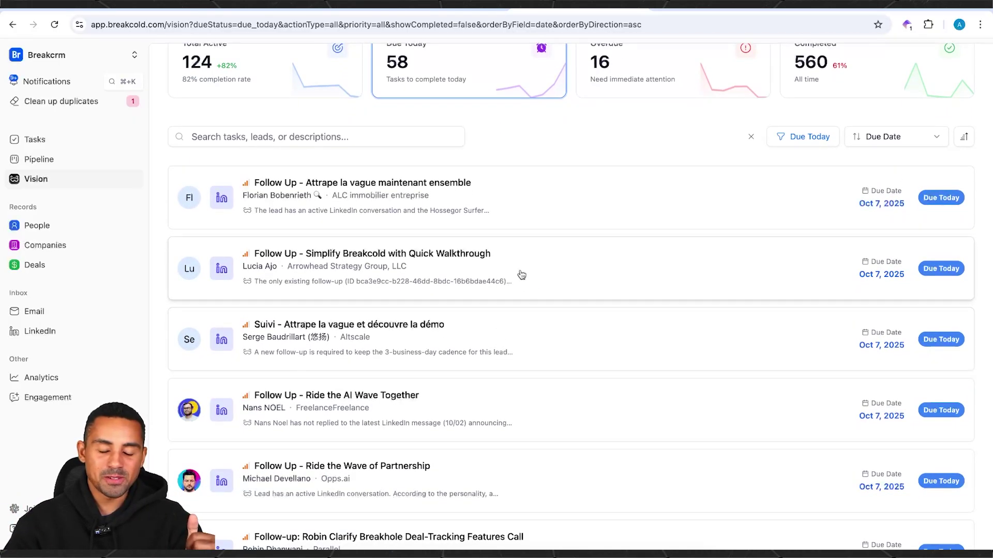
pyautogui.scroll(3, 517, 336)
pyautogui.scroll(1, 524, 391)
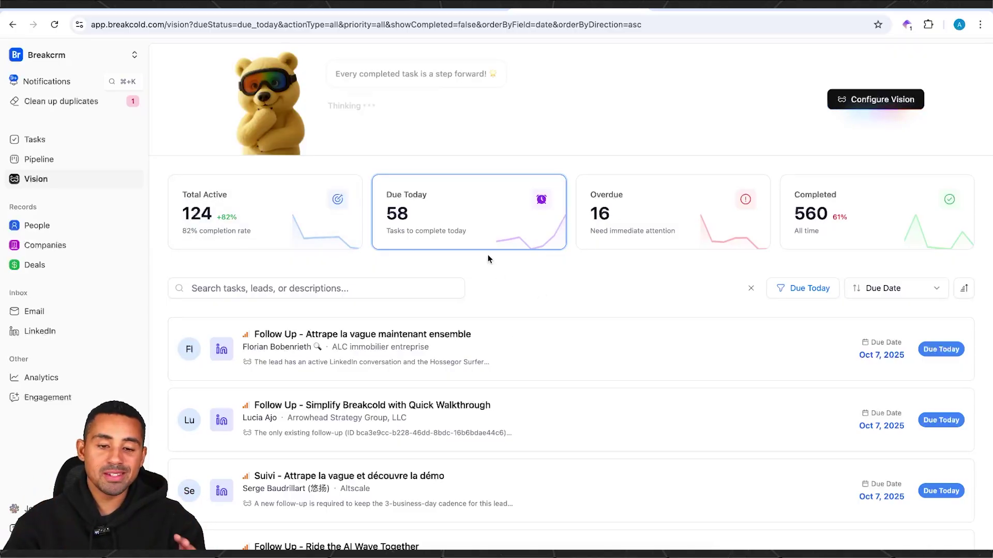
# Filter the tasks to Due Today and open the first follow-up task
pyautogui.click(646, 223)
pyautogui.click(488, 225)
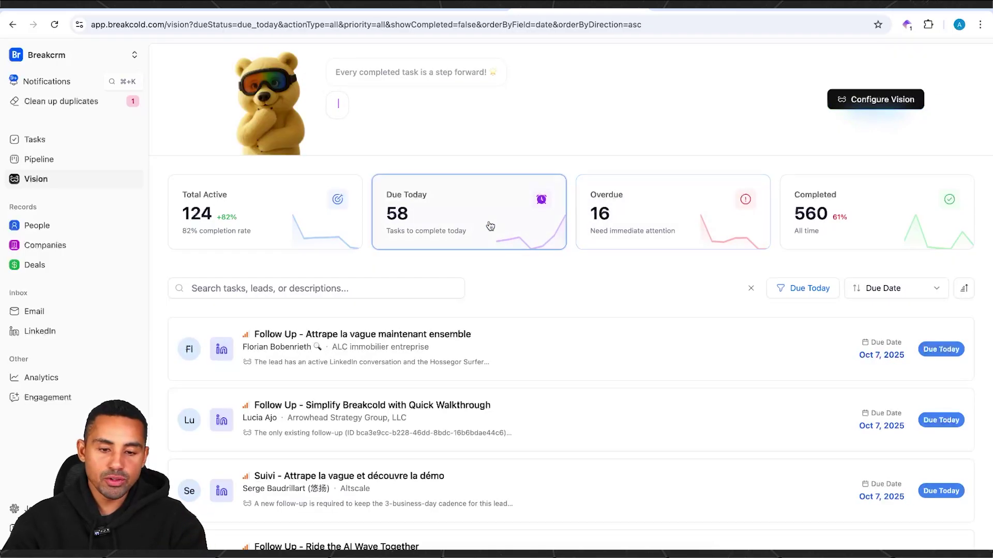
pyautogui.click(562, 345)
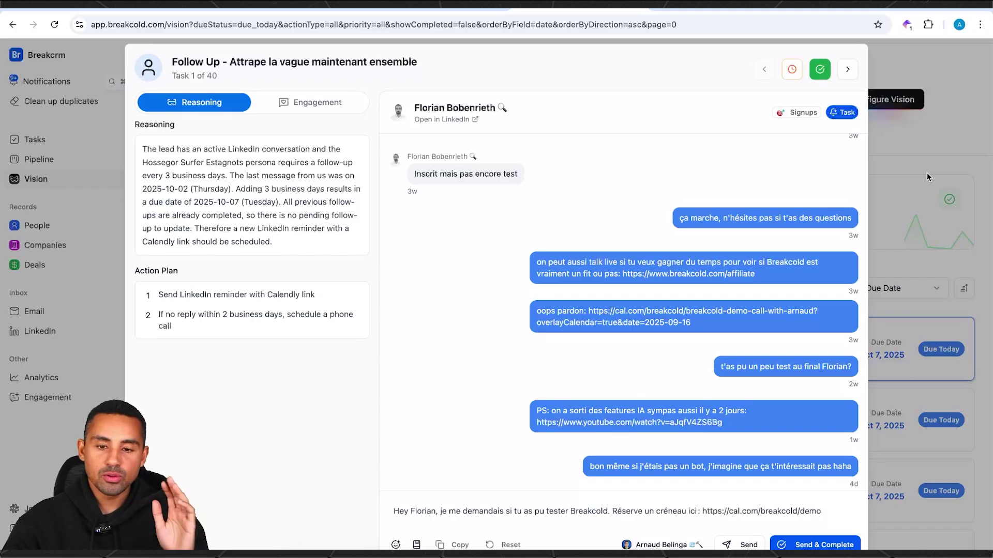
# Advance three tasks to 'Follow Up - Ride the AI Wave Together', task 4 of 40
pyautogui.press('Right')
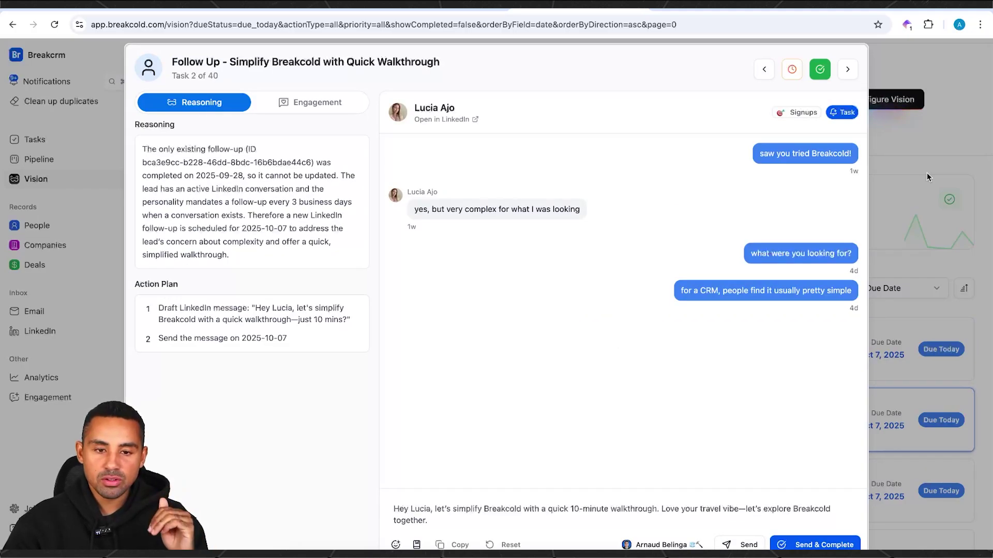
pyautogui.press('Right')
pyautogui.press('Right')
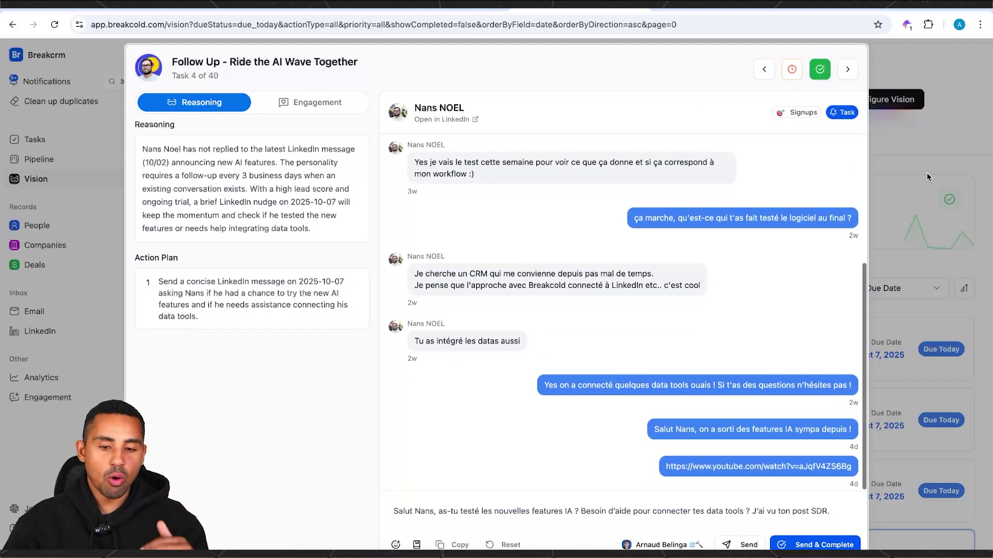
pyautogui.press('Right')
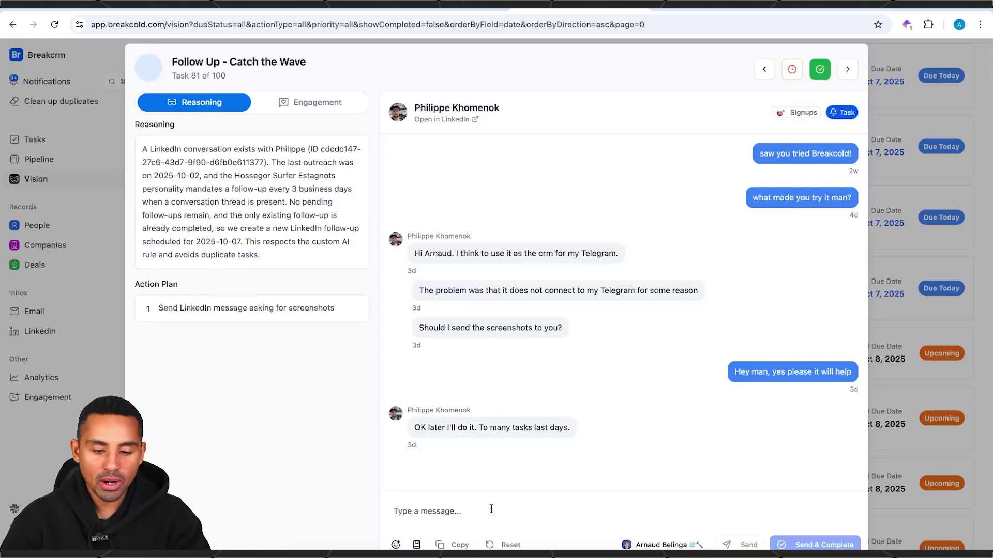
# Generate the AI screenshots reminder, test deleting 'checking', reset the draft, then Send & Complete
pyautogui.click(500, 545)
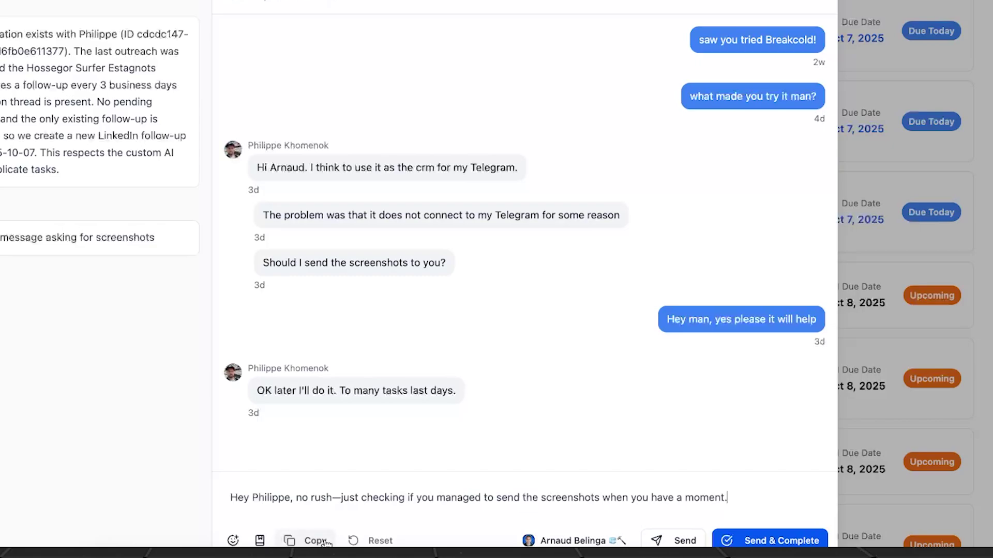
pyautogui.doubleClick(365, 497)
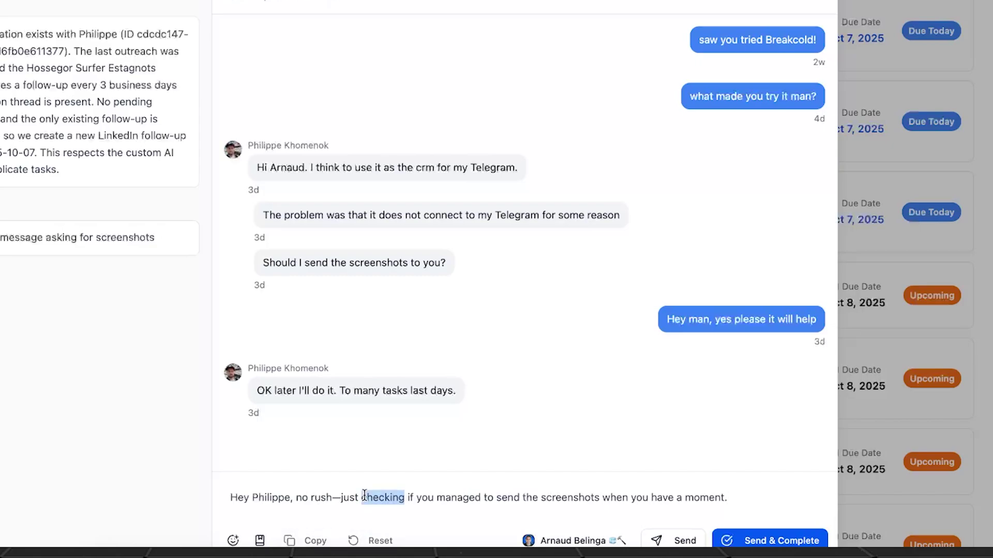
pyautogui.press('BackSpace')
pyautogui.click(366, 540)
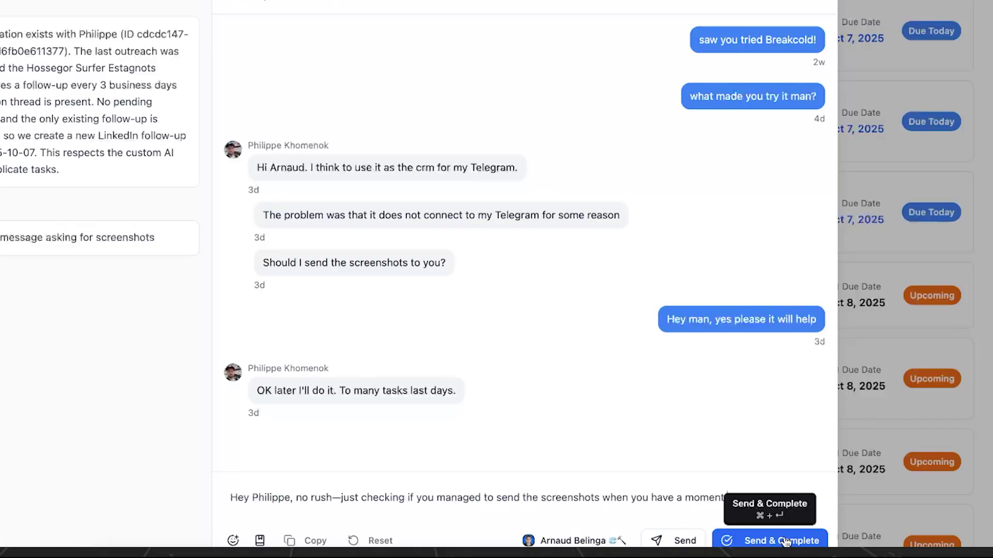
pyautogui.click(785, 541)
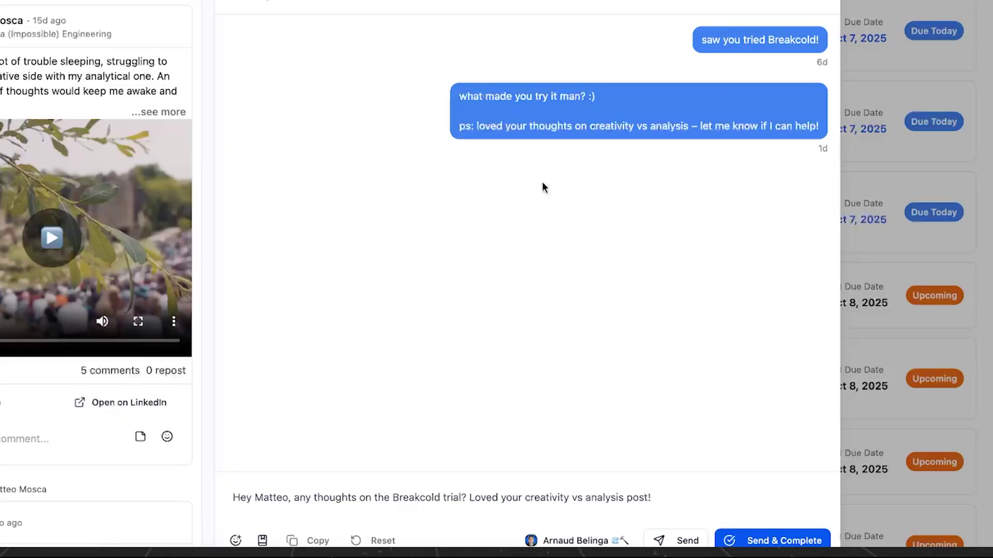
# Compare the ps lines of the lead's earlier message and the sent message, scrolling the post feed
pyautogui.tripleClick(474, 128)
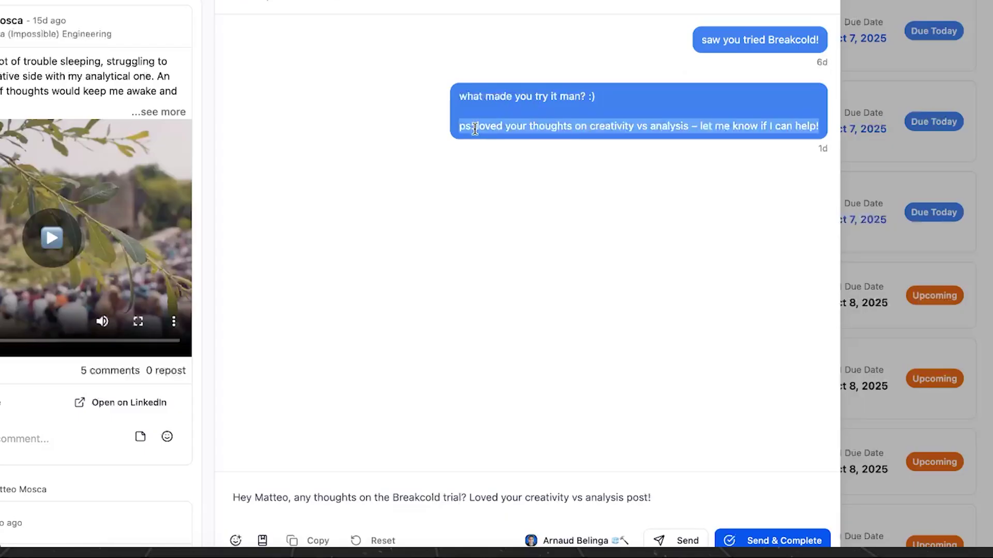
pyautogui.click(577, 168)
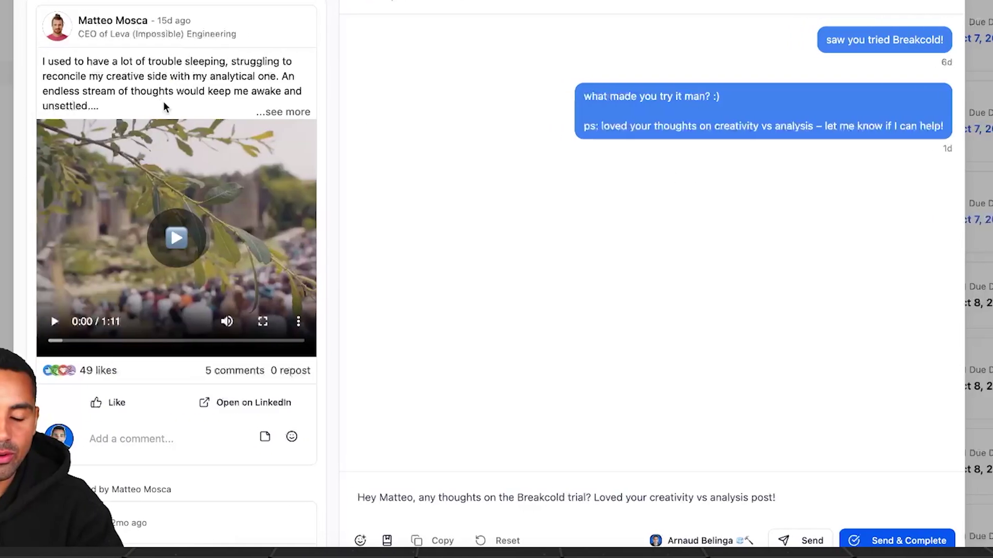
pyautogui.scroll(-7, 160, 106)
pyautogui.scroll(6, 161, 106)
pyautogui.scroll(1, 311, 107)
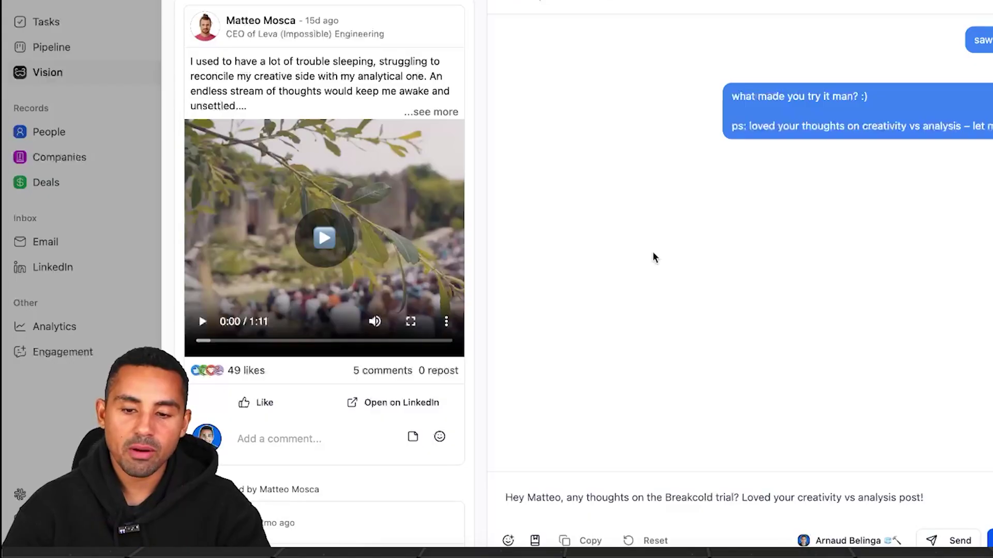
pyautogui.tripleClick(828, 125)
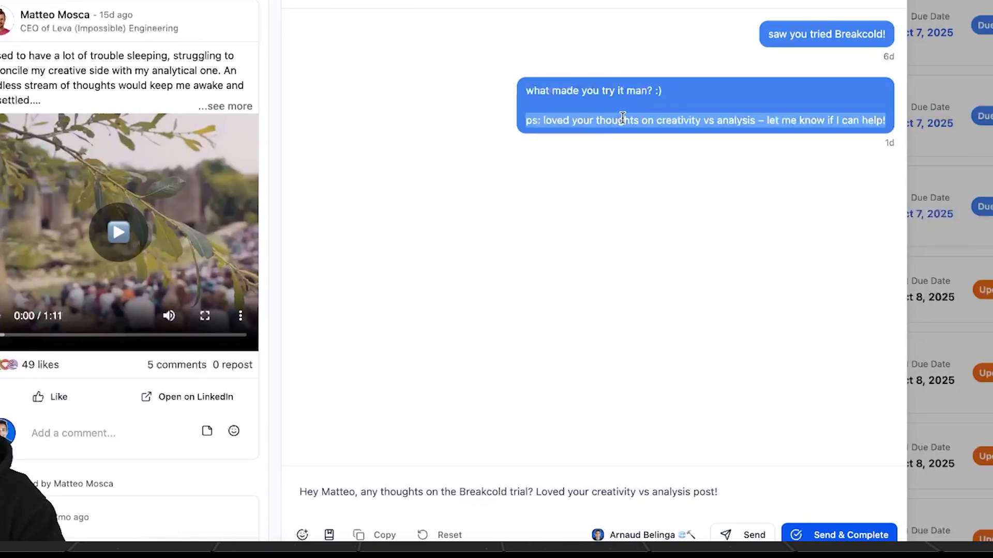
pyautogui.click(647, 192)
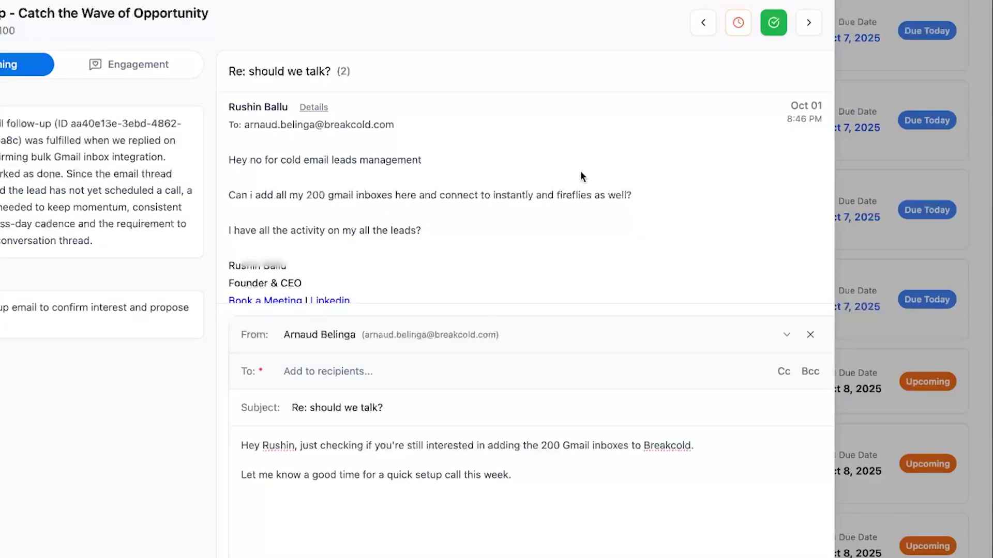
# Delete the closing setup-call line from the task 99 email draft
pyautogui.scroll(-3, 580, 175)
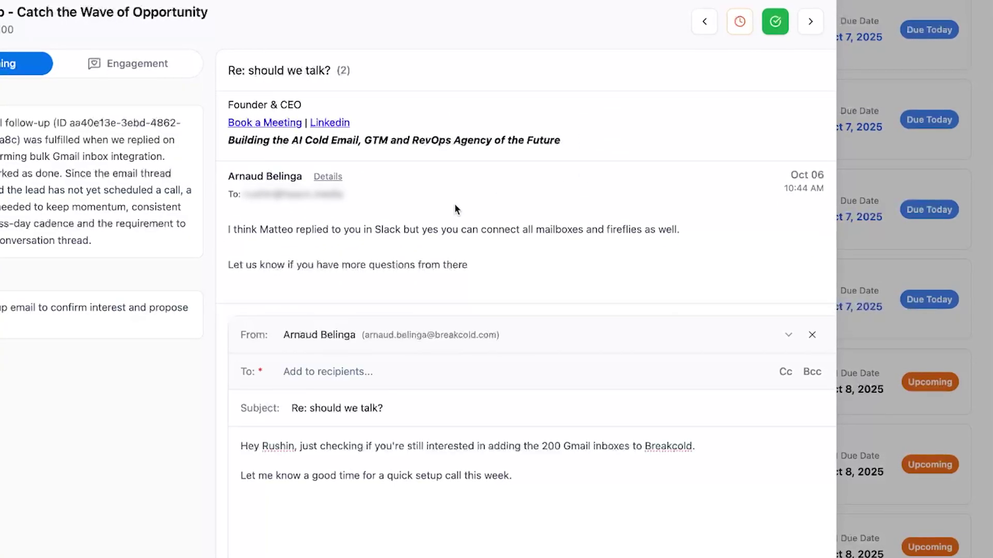
pyautogui.scroll(3, 537, 225)
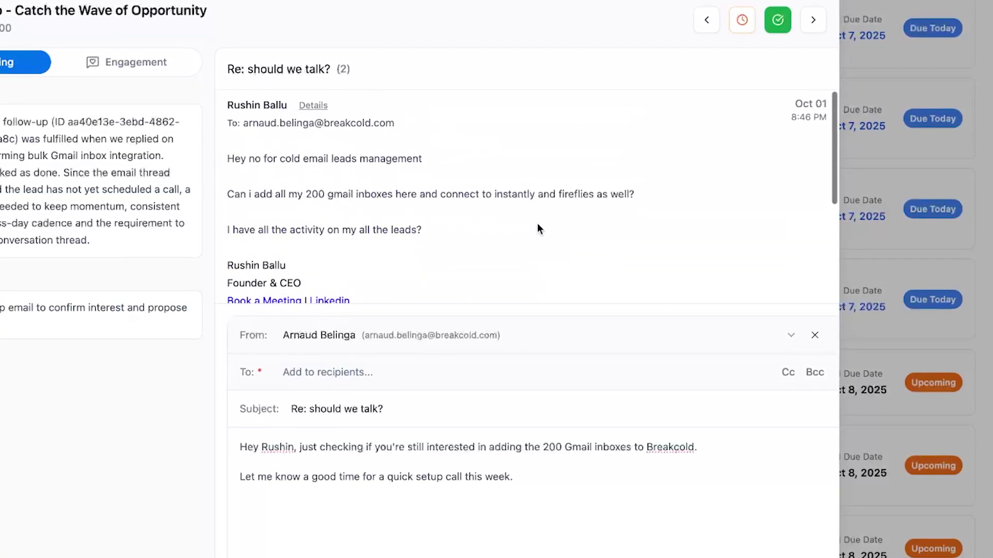
pyautogui.tripleClick(472, 476)
pyautogui.click(569, 409)
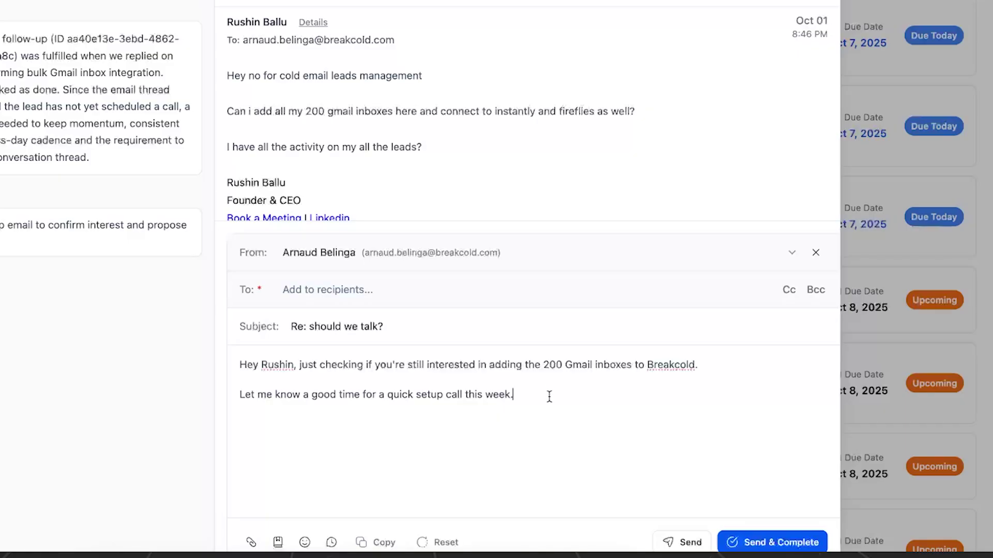
pyautogui.moveTo(549, 396); pyautogui.dragTo(243, 399)
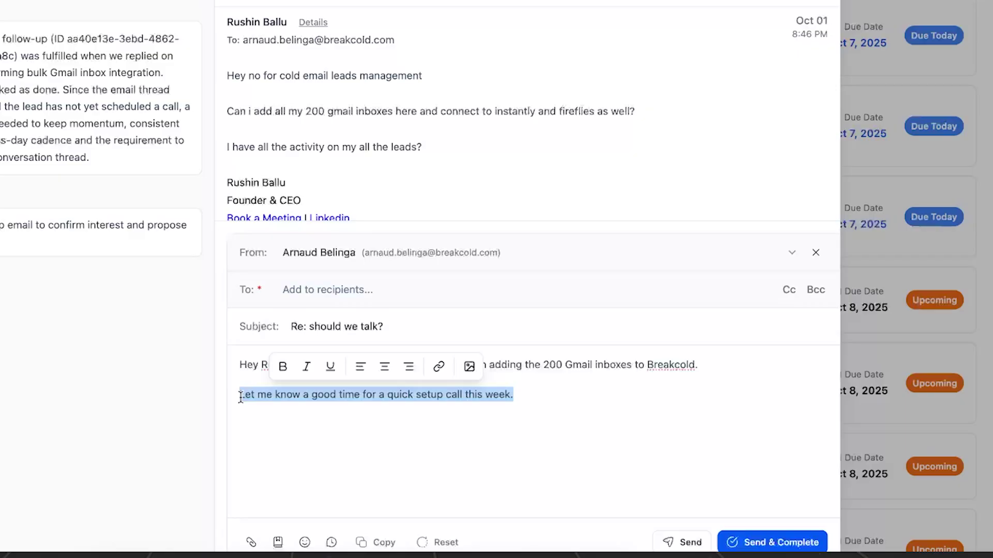
pyautogui.press('BackSpace')
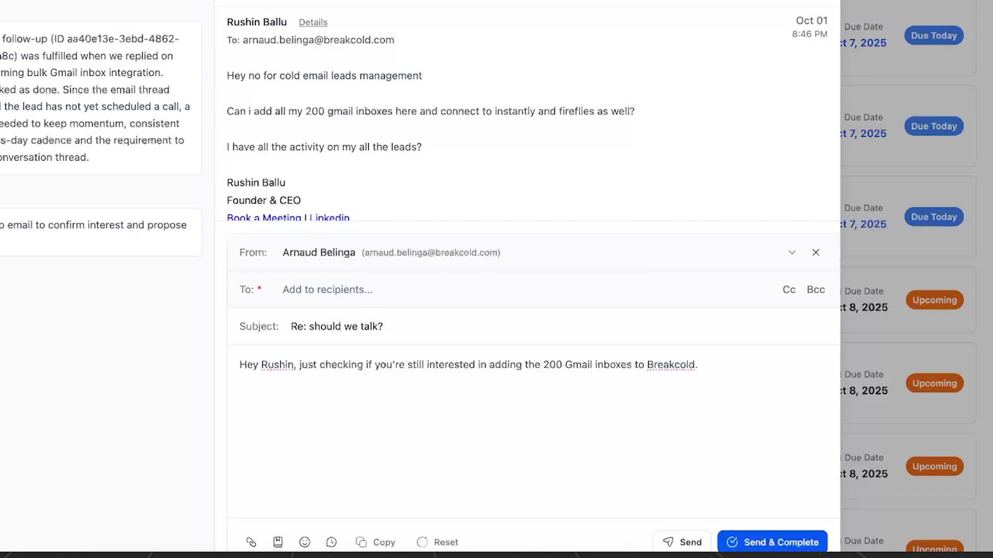
# Check the trimmed draft against the lead's 200 Gmail inboxes question and the action plan
pyautogui.tripleClick(312, 107)
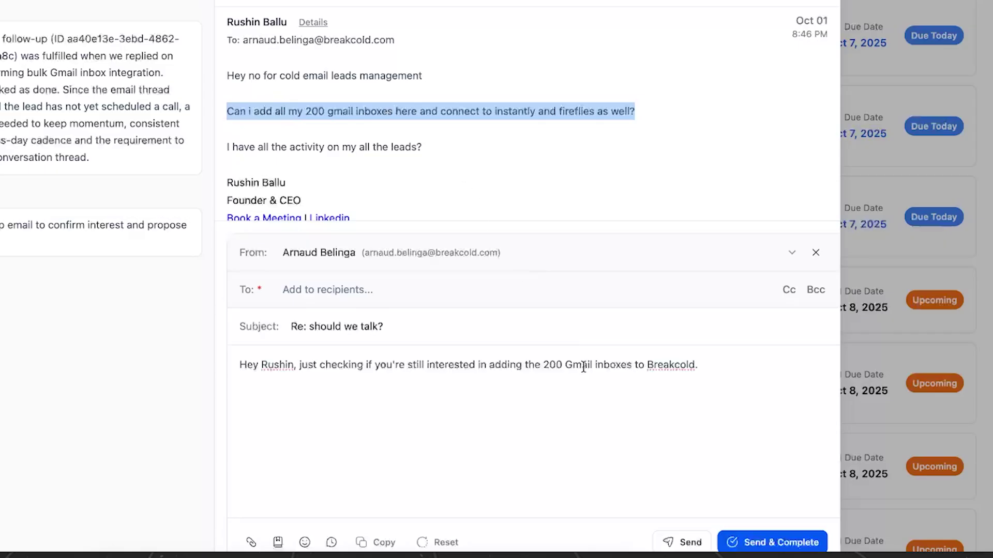
pyautogui.doubleClick(579, 365)
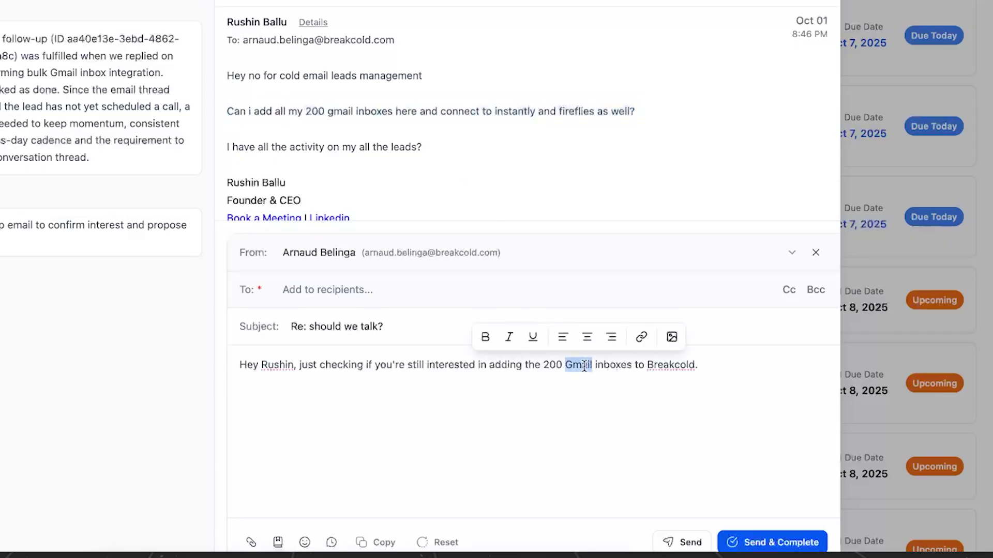
pyautogui.click(615, 366)
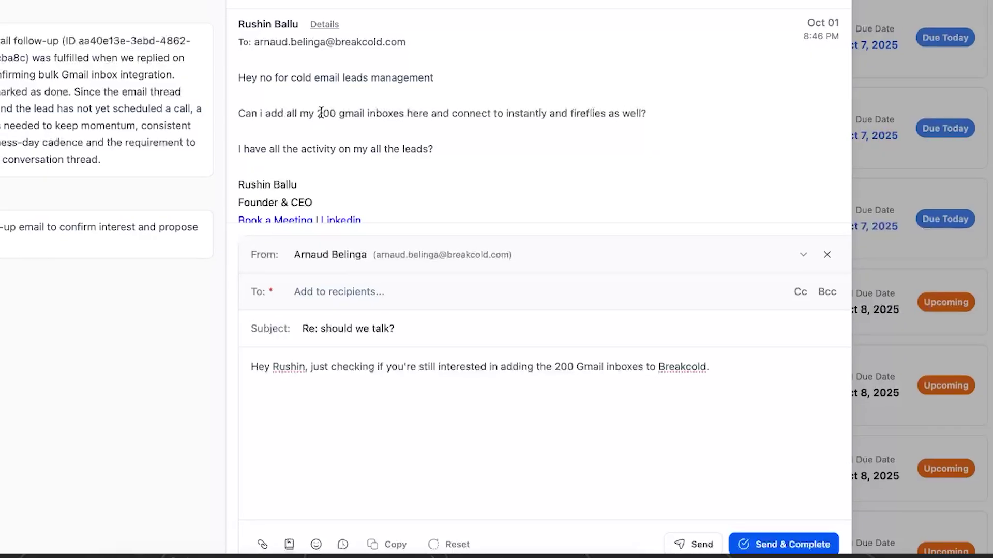
pyautogui.scroll(-4, 414, 116)
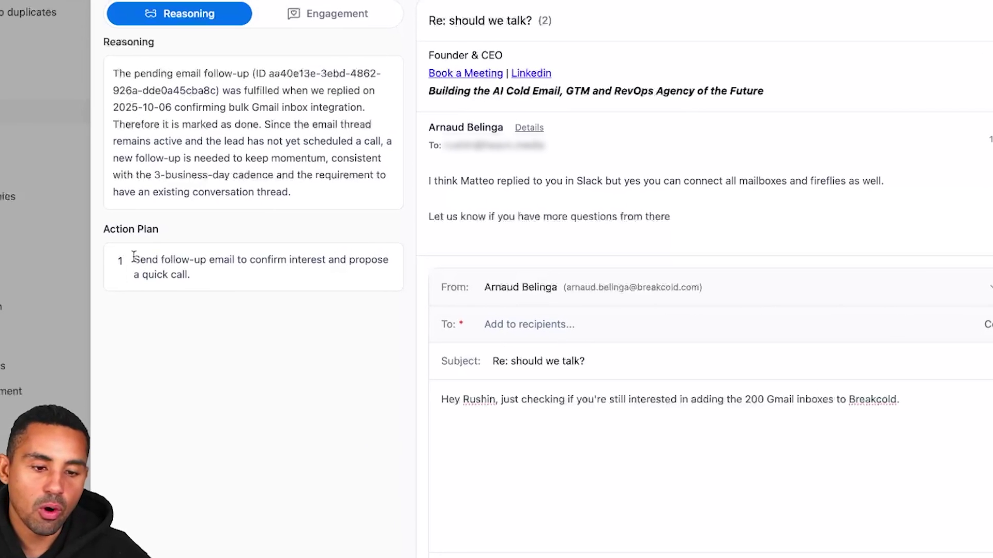
pyautogui.moveTo(109, 254); pyautogui.dragTo(208, 278)
pyautogui.click(207, 279)
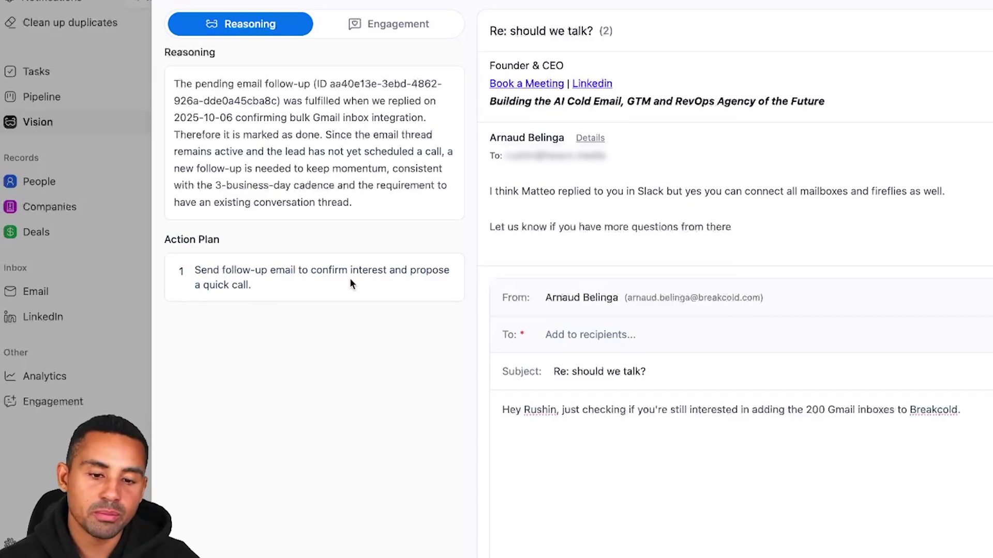
pyautogui.scroll(3, 817, 188)
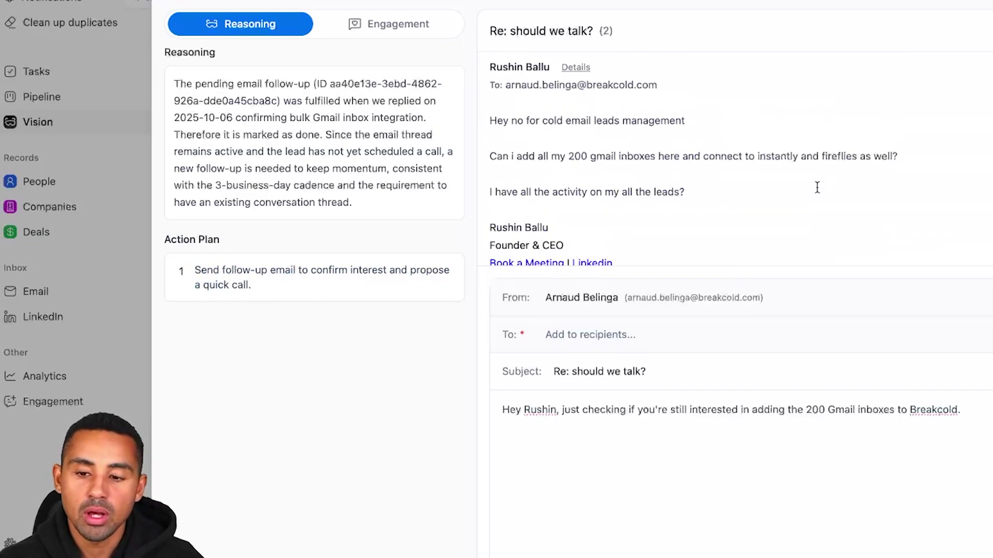
pyautogui.scroll(-3, 816, 188)
pyautogui.click(984, 410)
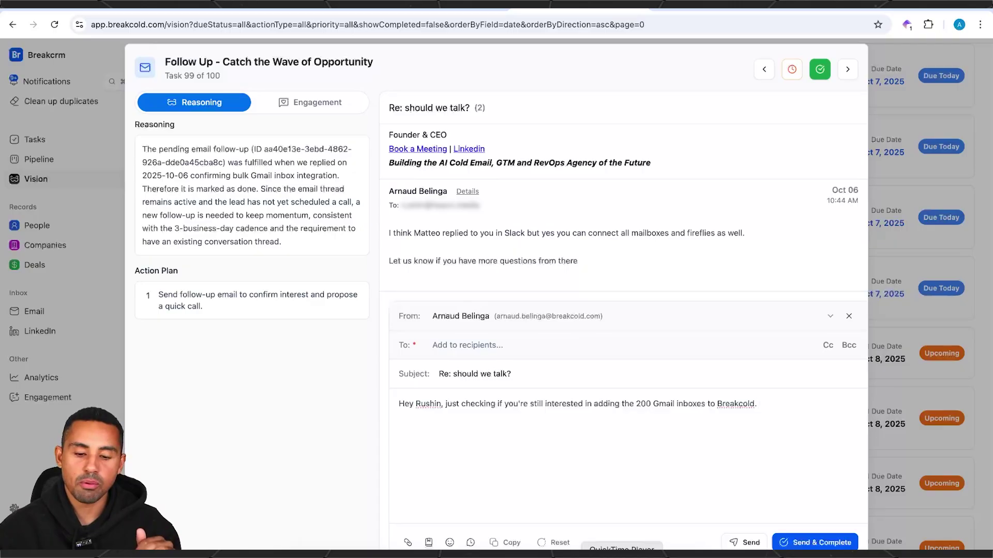
pyautogui.click(559, 557)
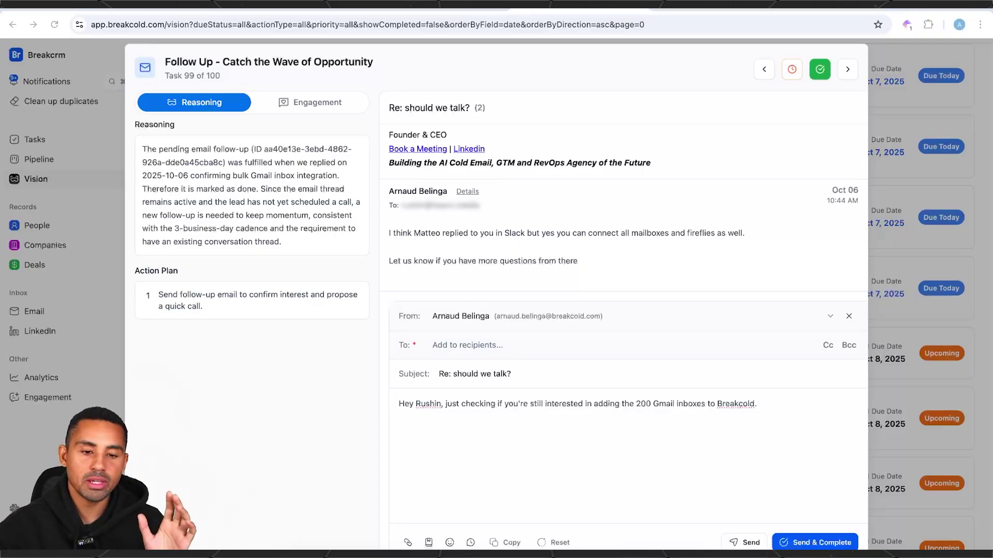